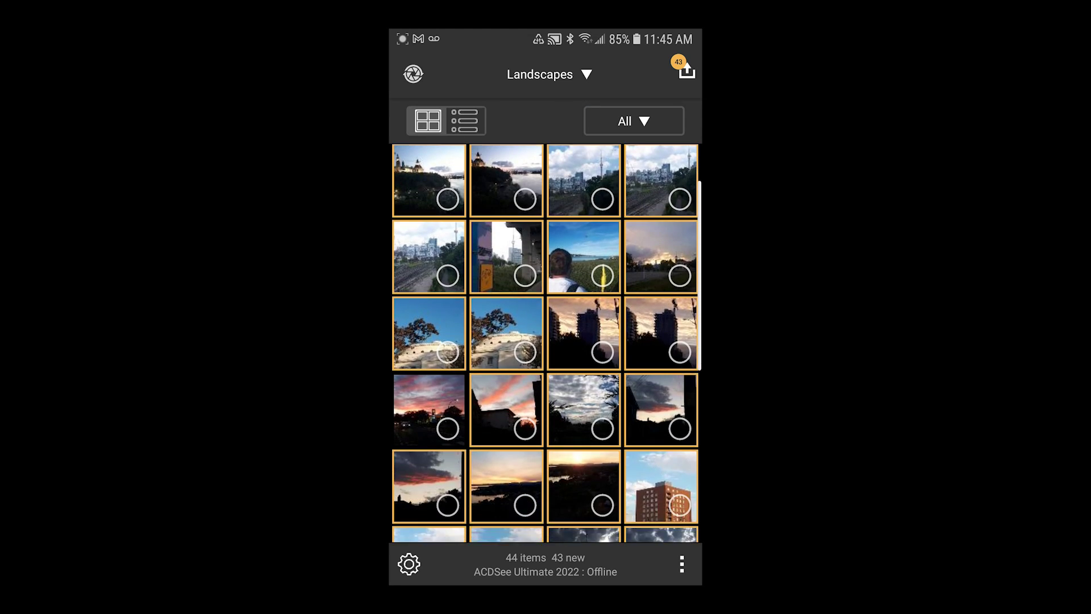
# Step: Mark seven Landscapes photos on the phone and send them to ACDSee Ultimate 2022
pyautogui.scroll(2, 545, 341)
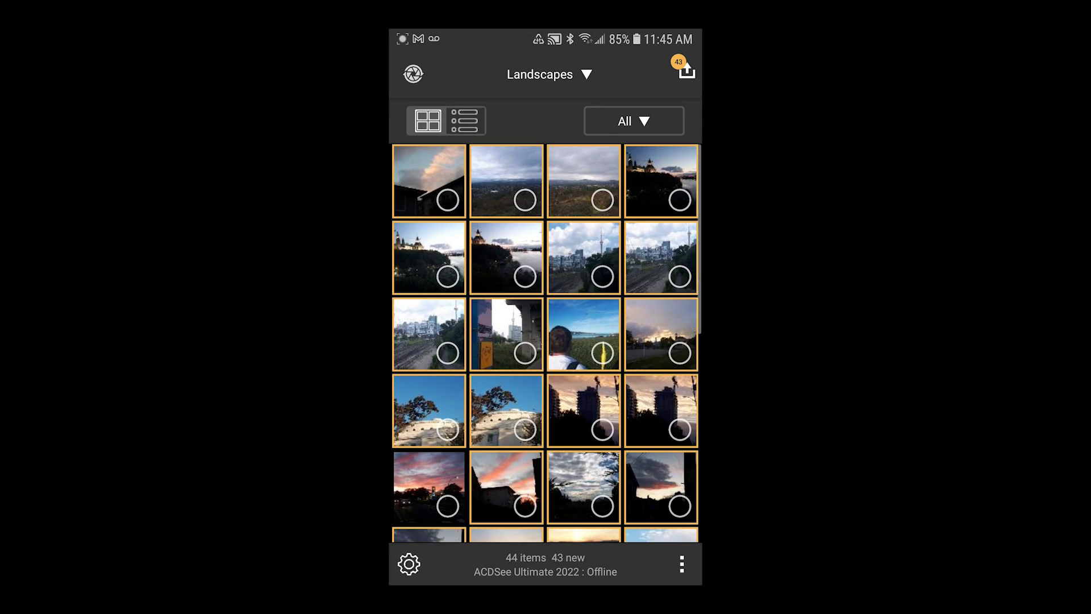
pyautogui.click(525, 199)
pyautogui.click(602, 200)
pyautogui.click(680, 199)
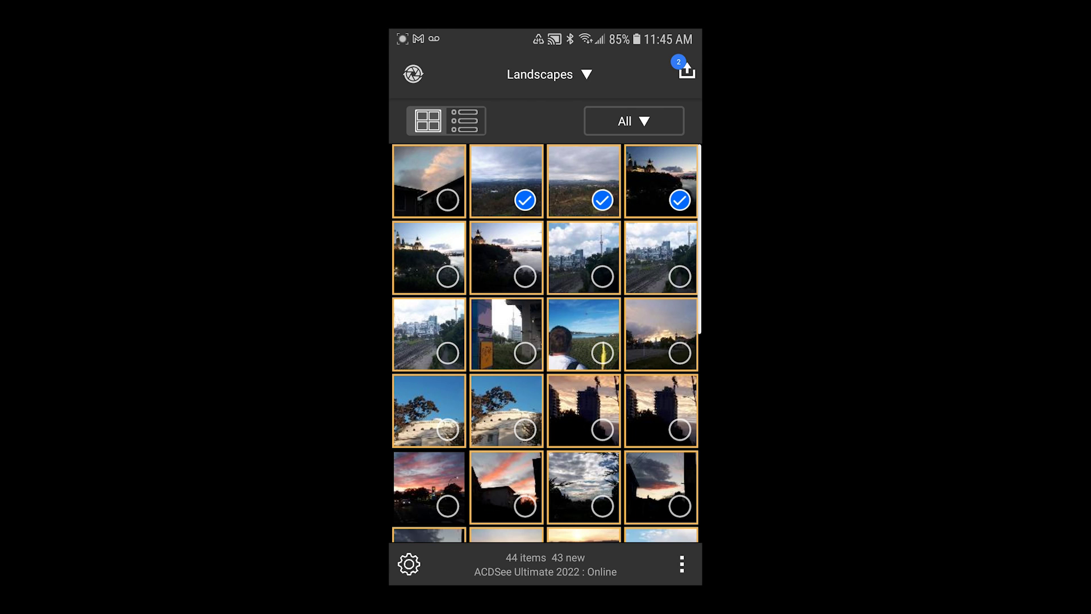
pyautogui.click(448, 276)
pyautogui.click(525, 276)
pyautogui.click(603, 277)
pyautogui.click(680, 276)
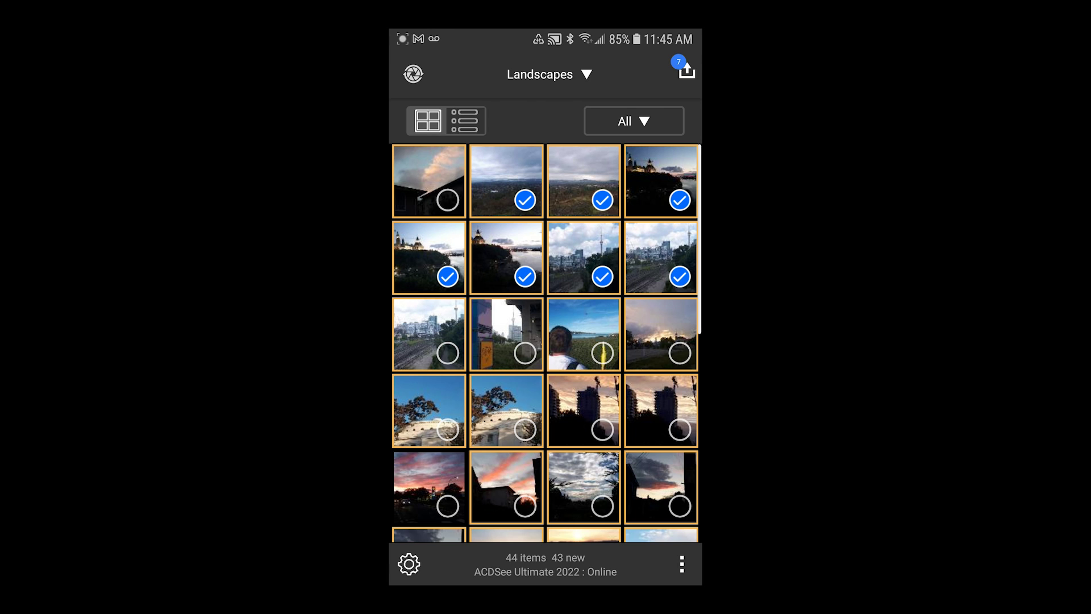
pyautogui.click(686, 71)
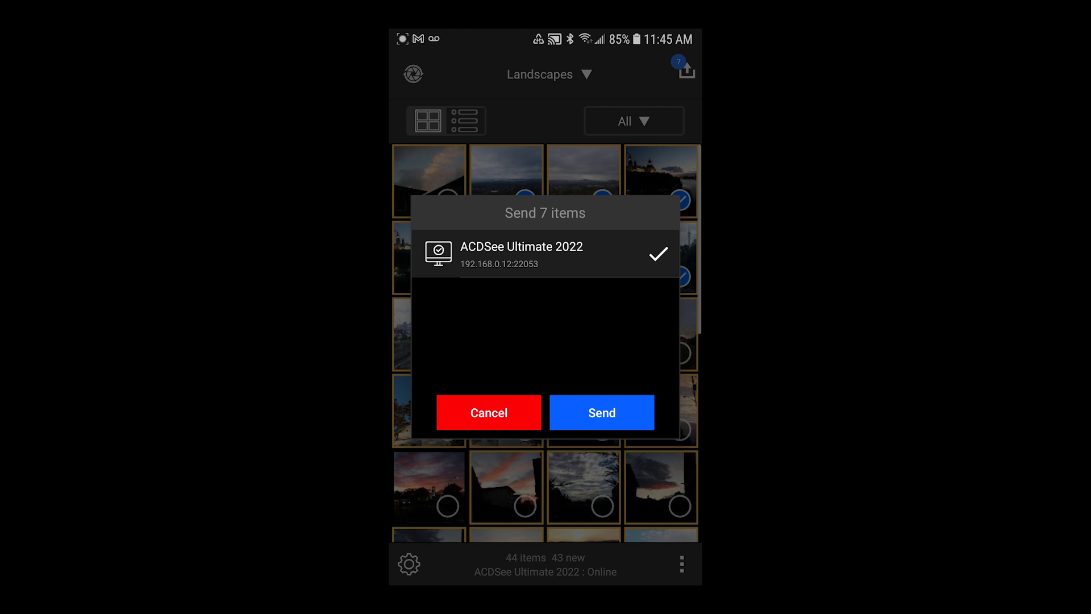
pyautogui.click(602, 412)
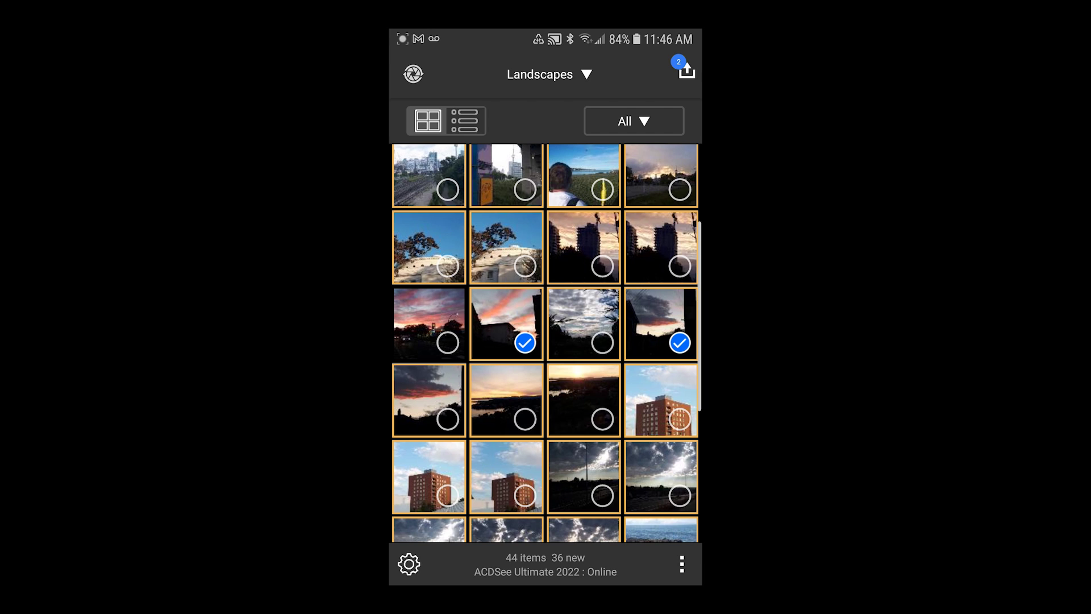
# Step: Send the two sunset photos to the desktop and select the received 20200925_190901
pyautogui.click(686, 70)
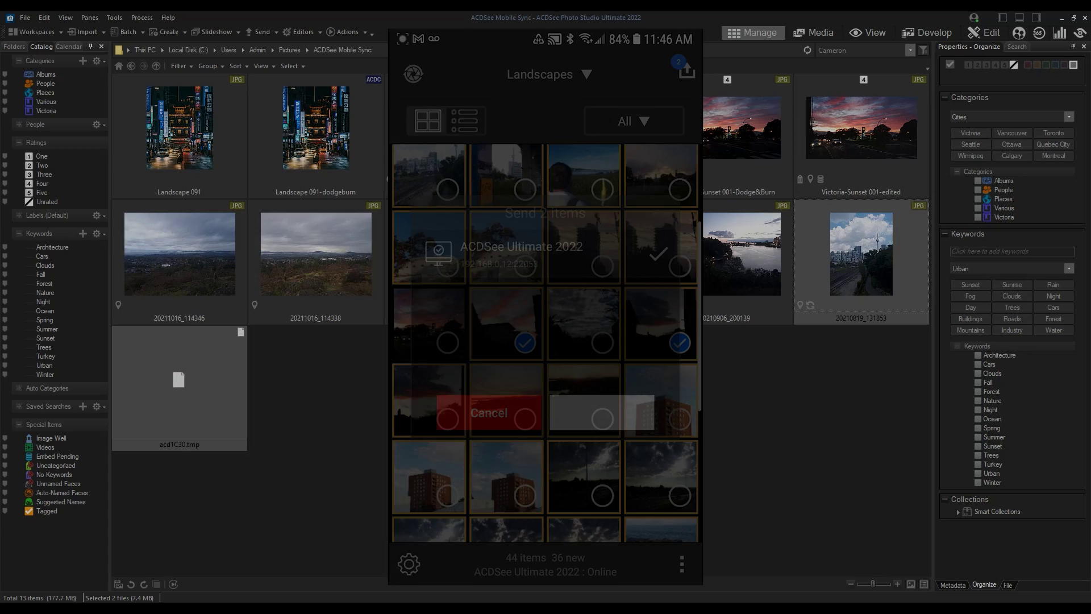
pyautogui.click(602, 413)
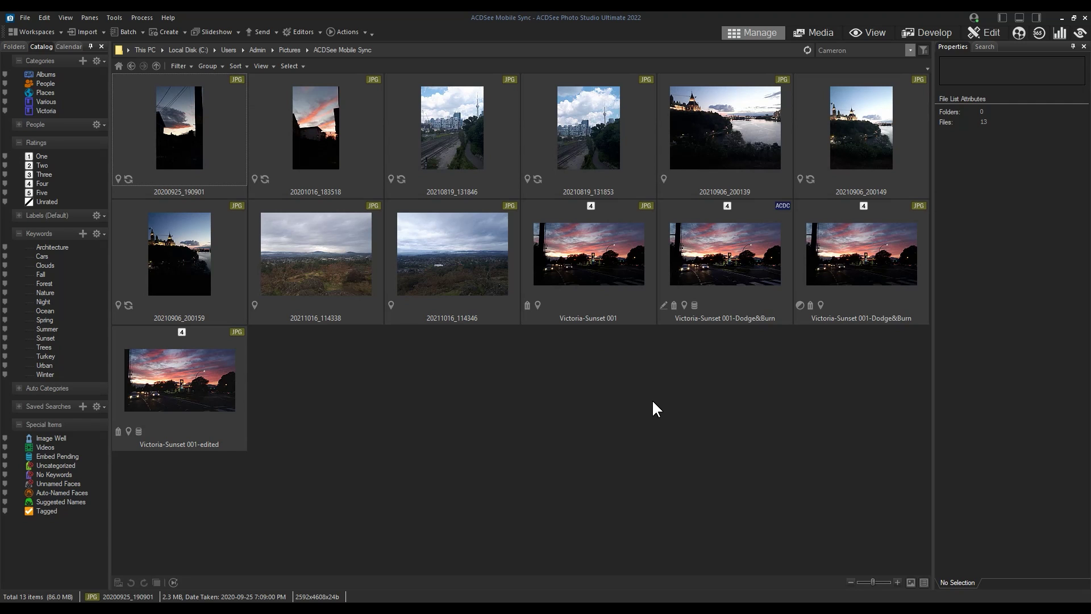
pyautogui.click(188, 126)
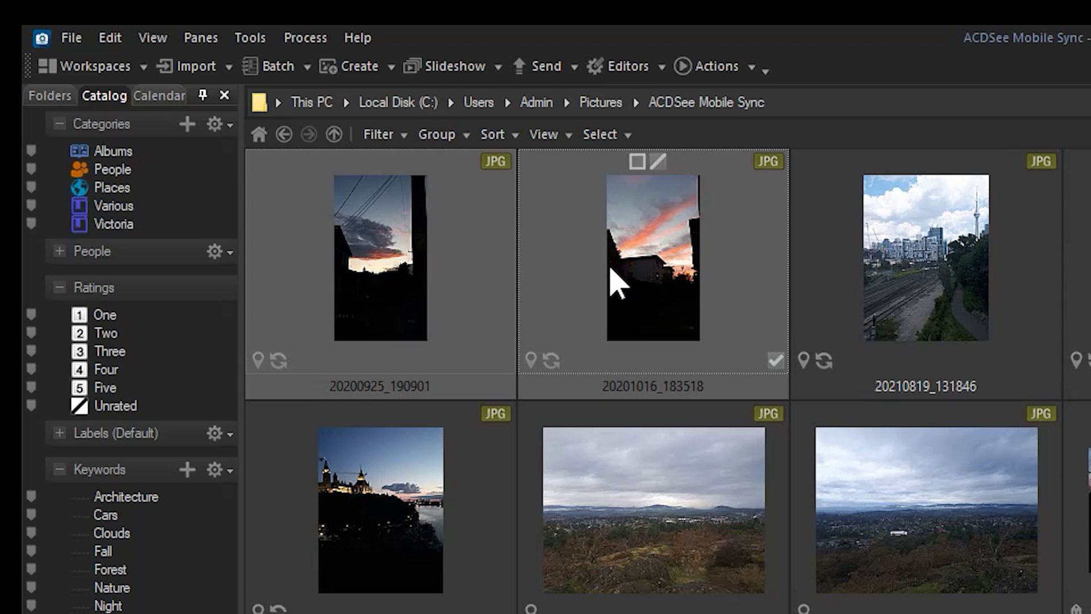
# Step: Batch-rename both sunset photos with the template VictoriaSunset### to get VictoriaSunset001 and 002
pyautogui.click(273, 68)
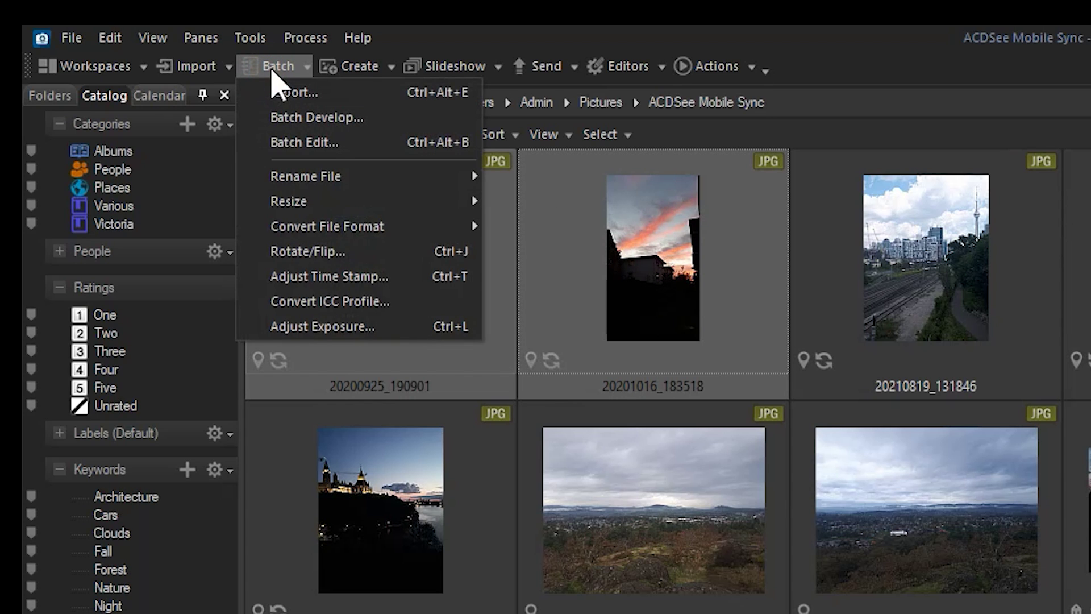
pyautogui.moveTo(353, 177)
pyautogui.click(561, 178)
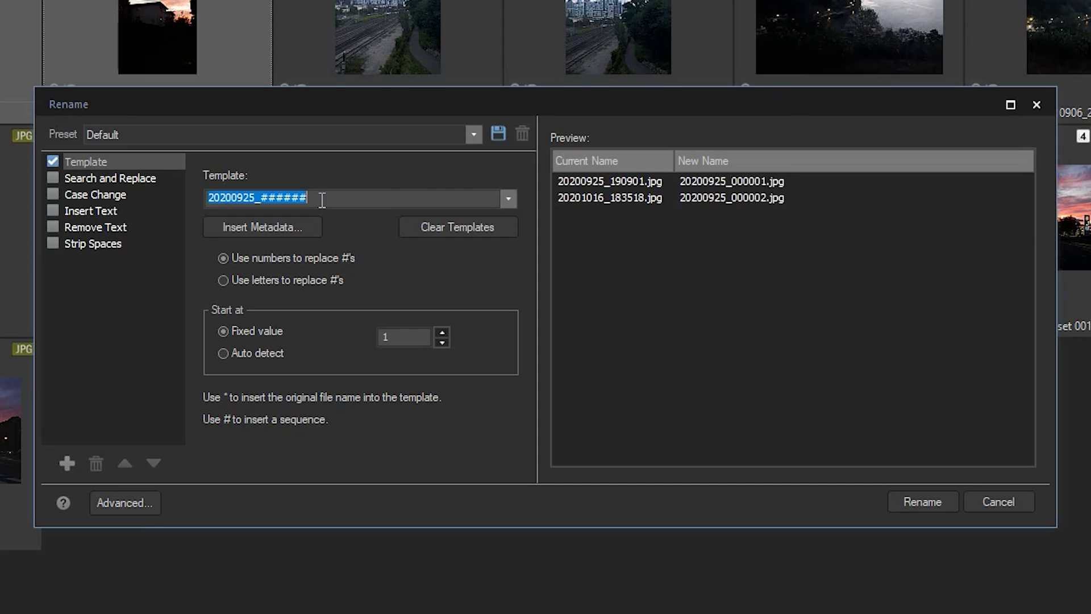
pyautogui.write('Victoria S')
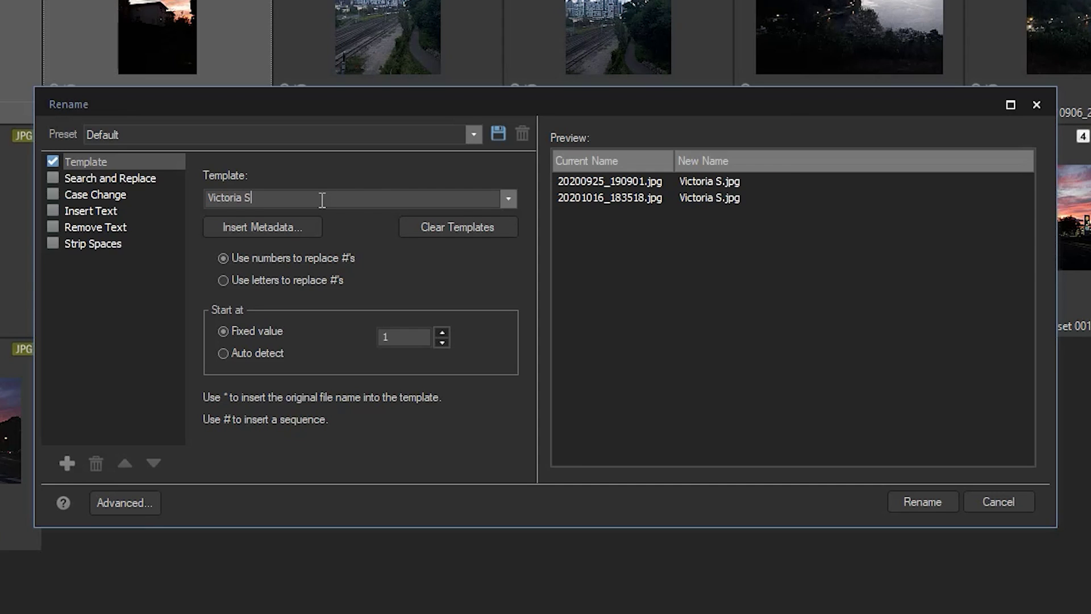
pyautogui.press('BackSpace')
pyautogui.press('BackSpace')
pyautogui.write('Sunset')
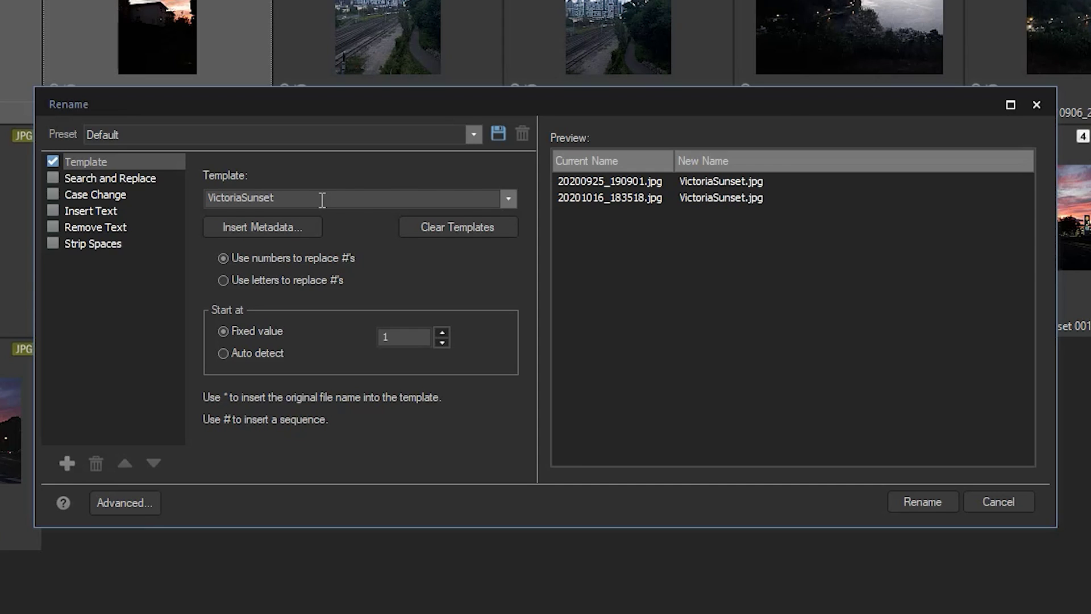
pyautogui.press('BackSpace')
pyautogui.write('###')
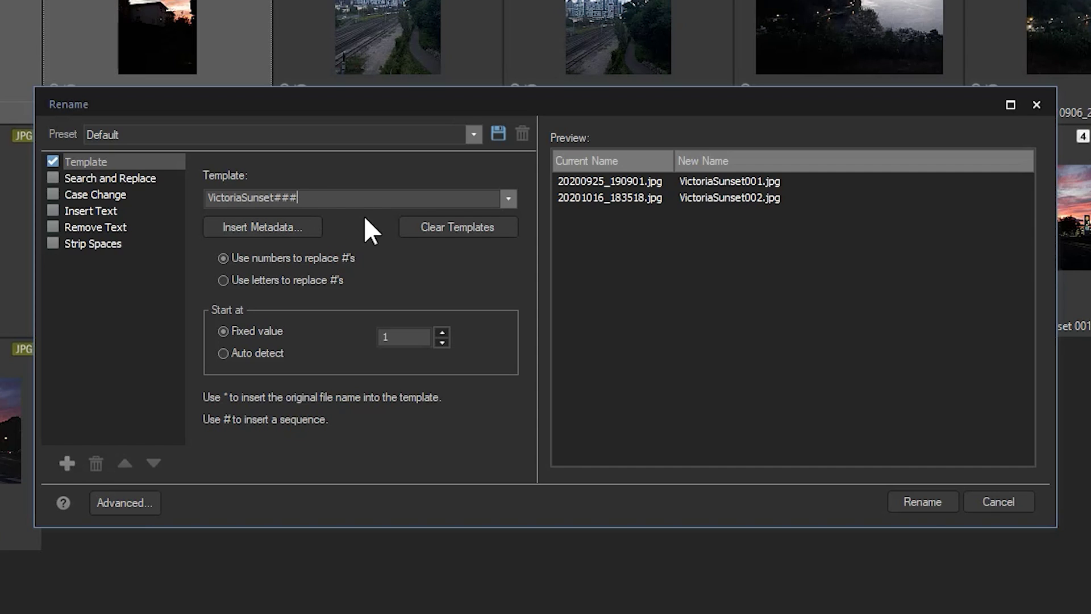
pyautogui.click(920, 504)
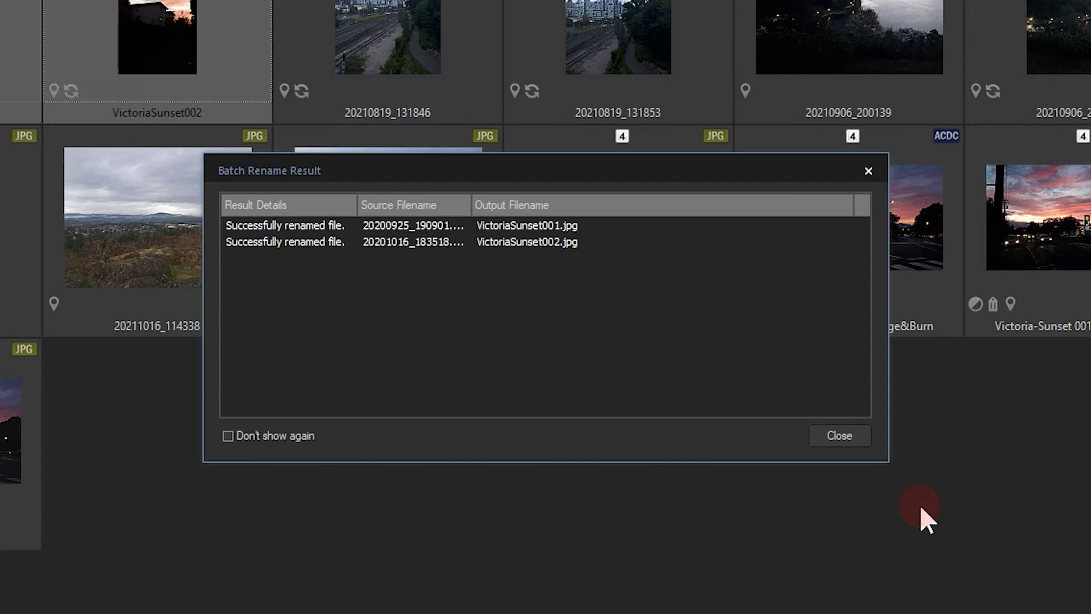
# Step: Rate both photos 5 and tag them Victoria category with Sunset, Night, Clouds, Buildings keywords
pyautogui.click(711, 383)
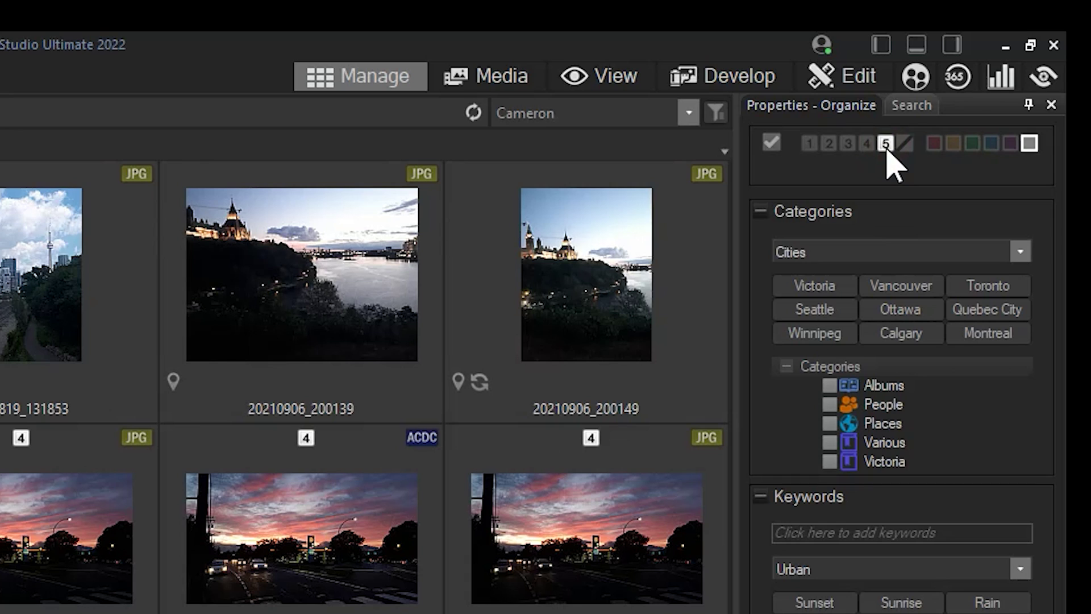
pyautogui.click(886, 143)
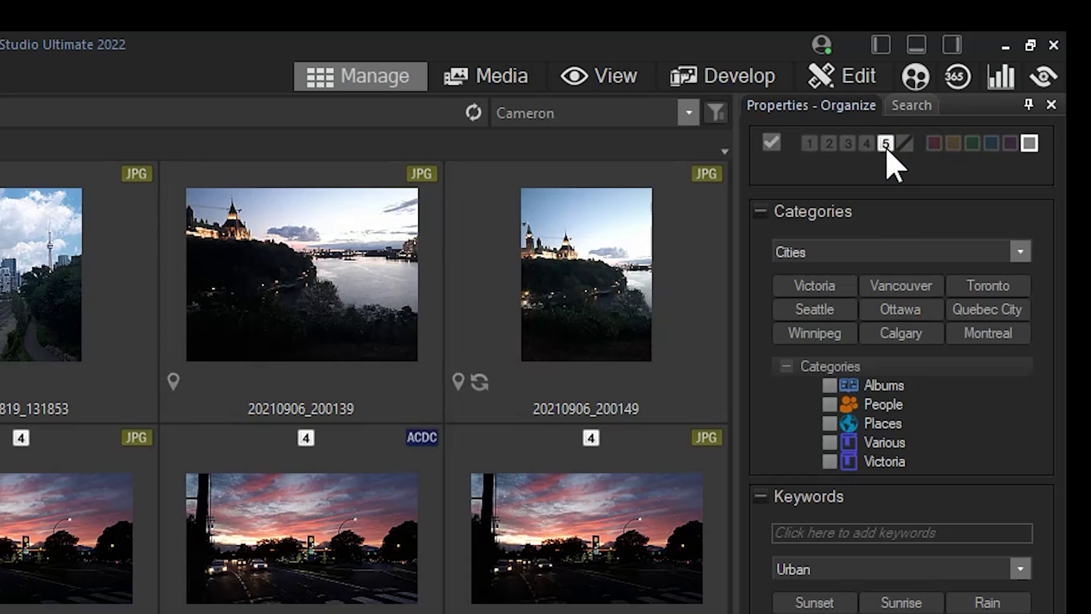
pyautogui.click(816, 289)
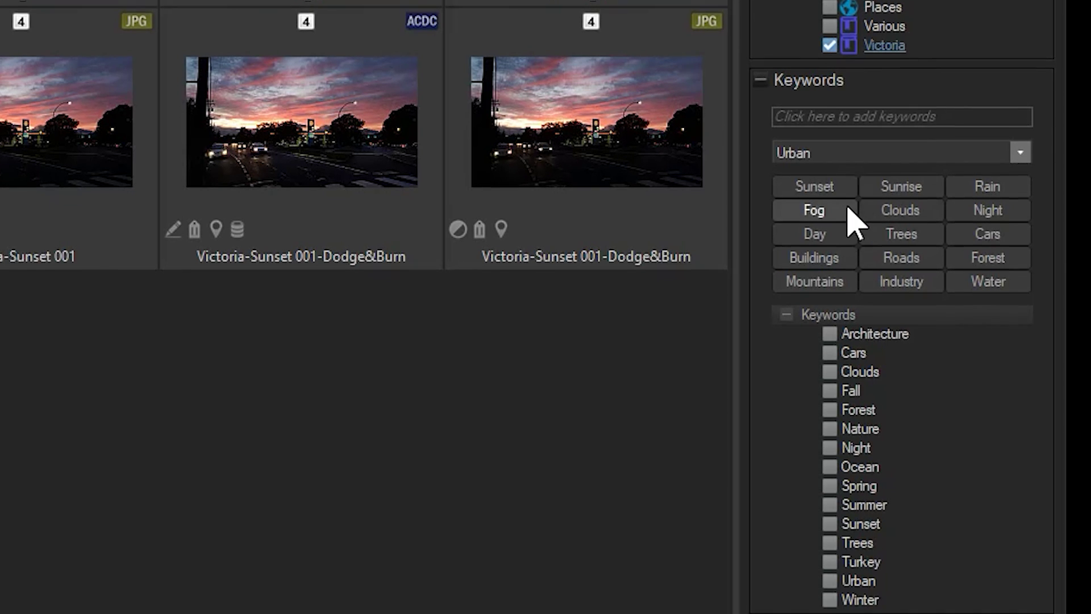
pyautogui.click(815, 187)
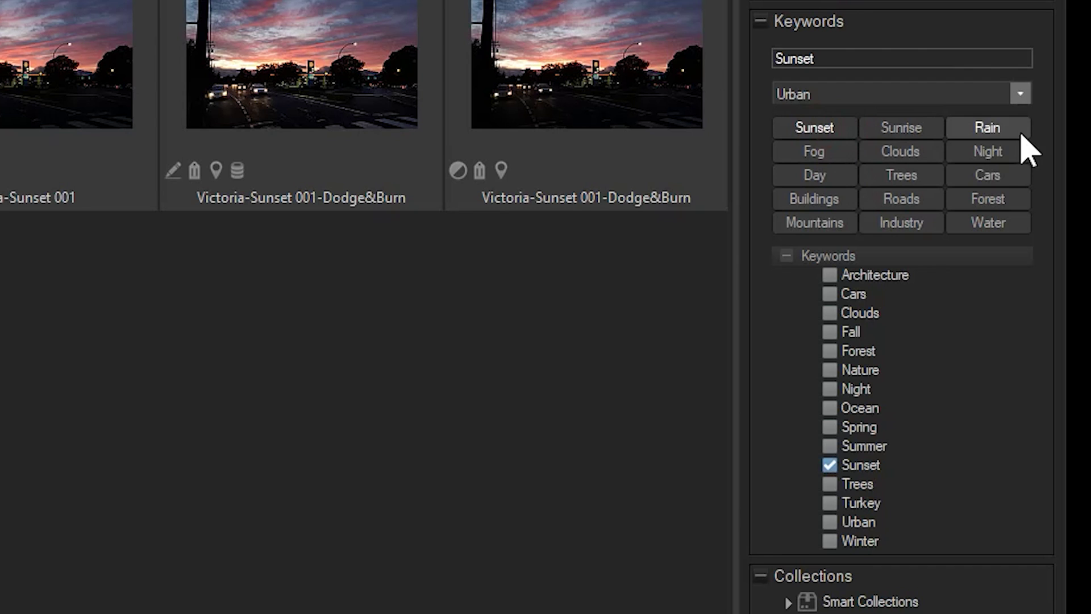
pyautogui.click(998, 151)
pyautogui.click(903, 152)
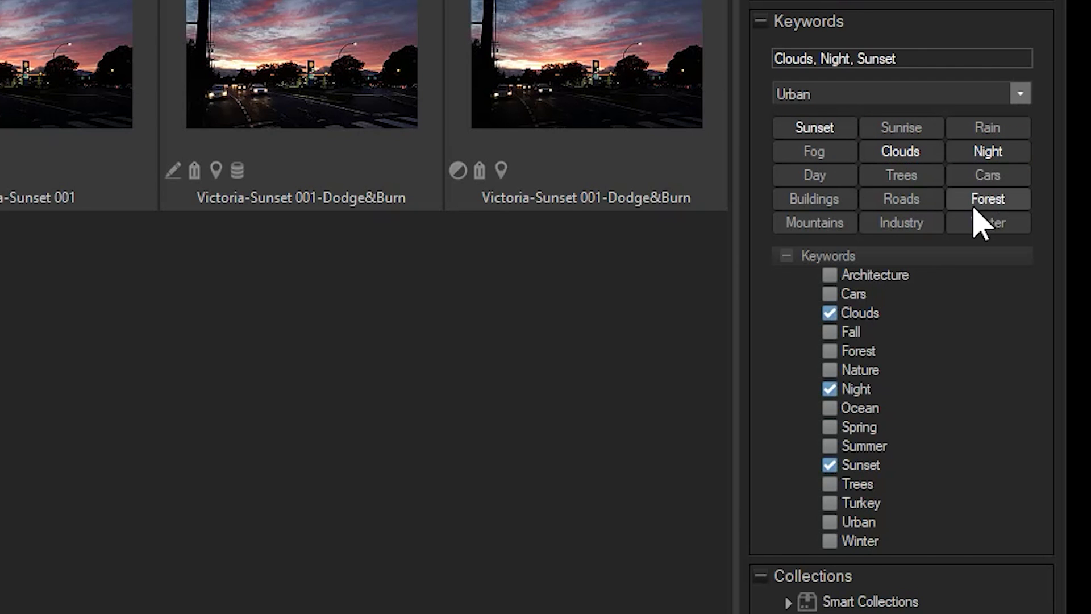
pyautogui.click(830, 203)
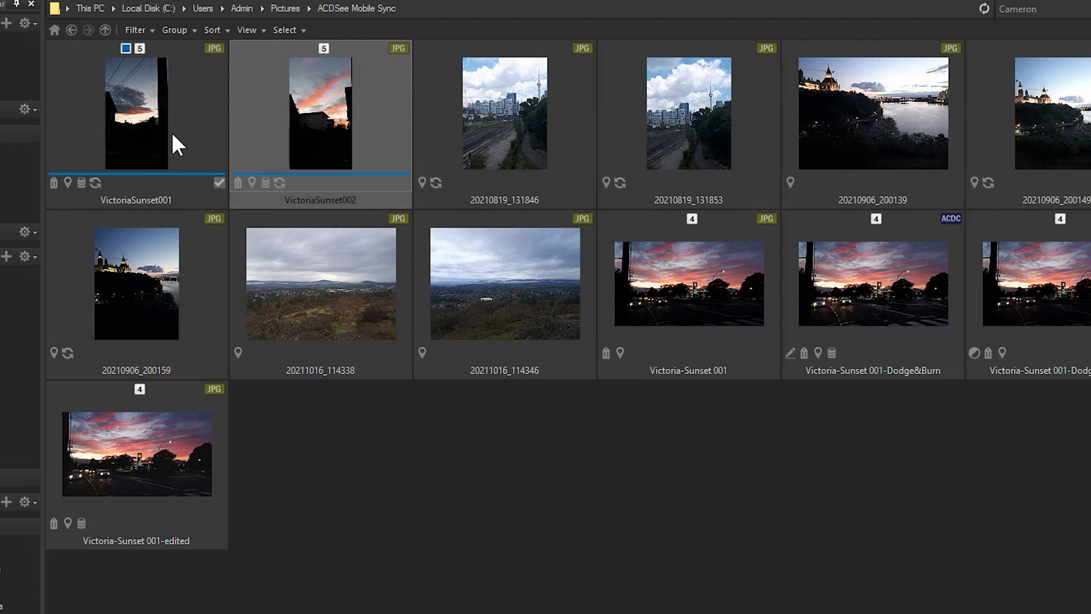
# Step: Select VictoriaSunset001 and 002 and embed their ACDSee metadata into the files
pyautogui.keyDown('ctrl'); pyautogui.click(171, 131); pyautogui.keyUp('ctrl')
pyautogui.rightClick(328, 93)
pyautogui.click(432, 389)
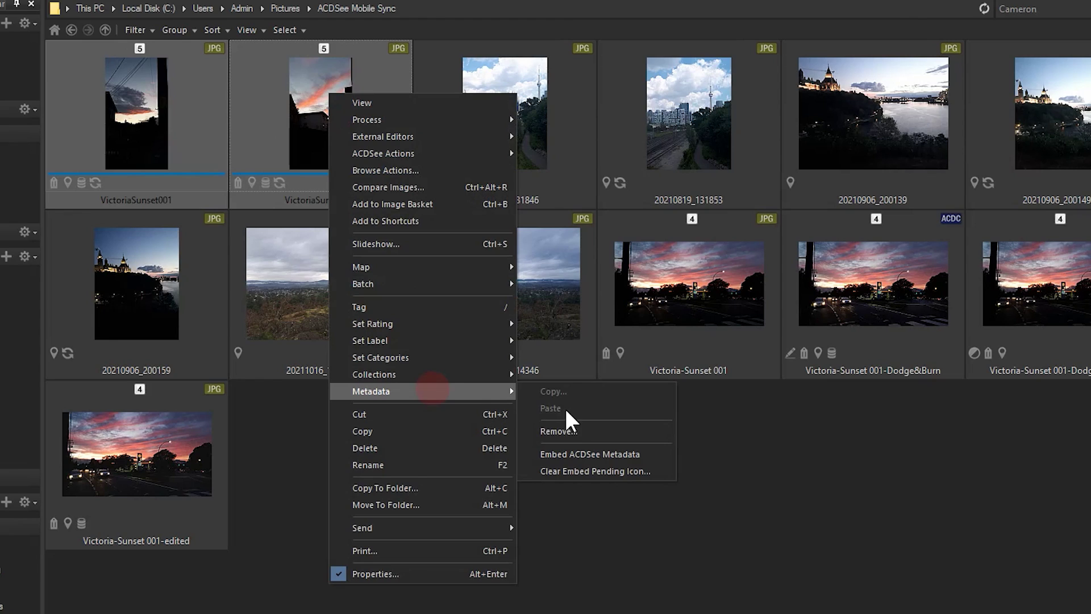
pyautogui.click(590, 454)
pyautogui.click(608, 479)
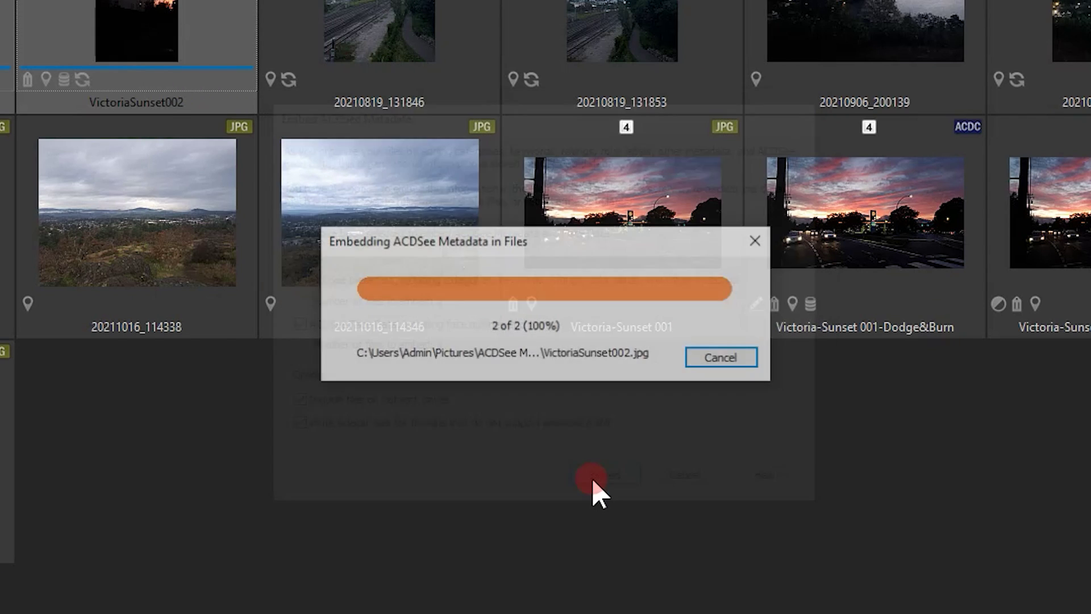
pyautogui.click(677, 408)
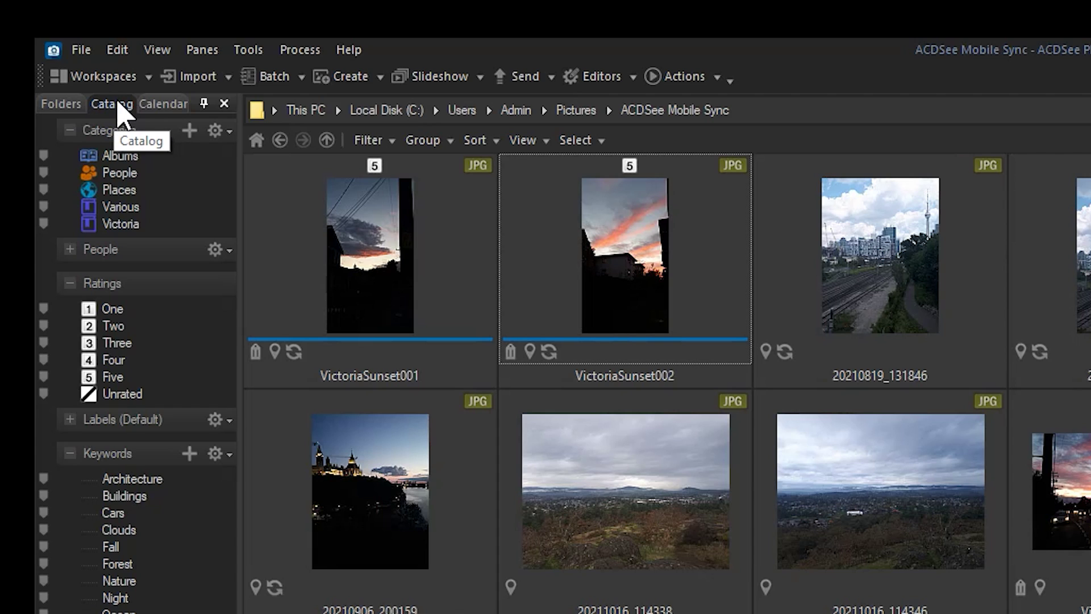
# Step: Filter the catalog by Victoria category and Sunset keyword, then select Victoria-Sunset 001
pyautogui.click(130, 227)
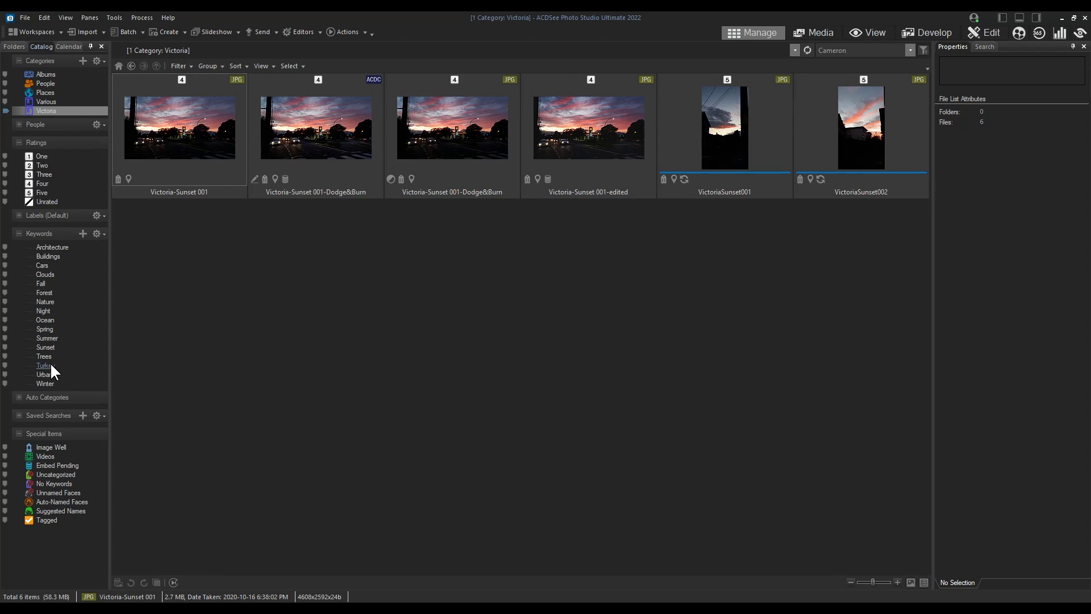
pyautogui.click(51, 347)
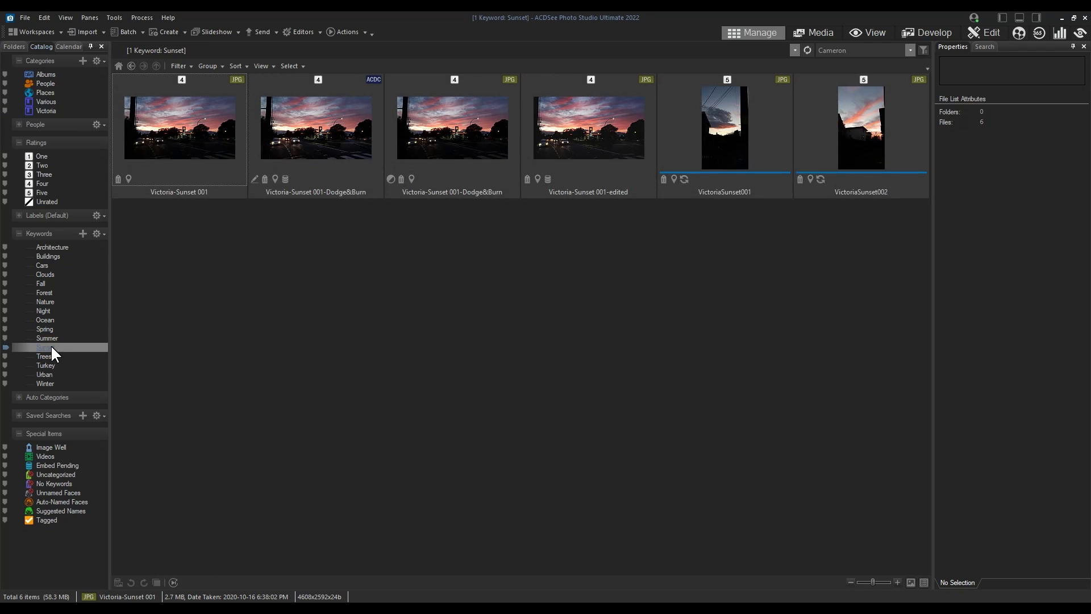
pyautogui.click(197, 123)
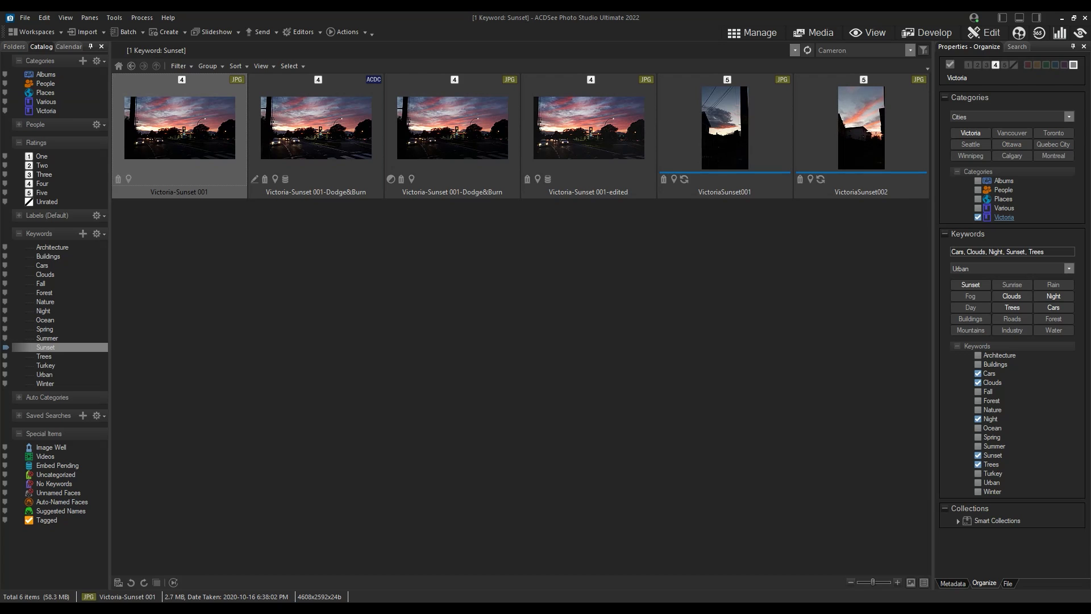
# Step: In Develop Geometry, set vertical perspective -1, straighten 0.1° left, and crop the left edge to 4274×2407
pyautogui.click(672, 131)
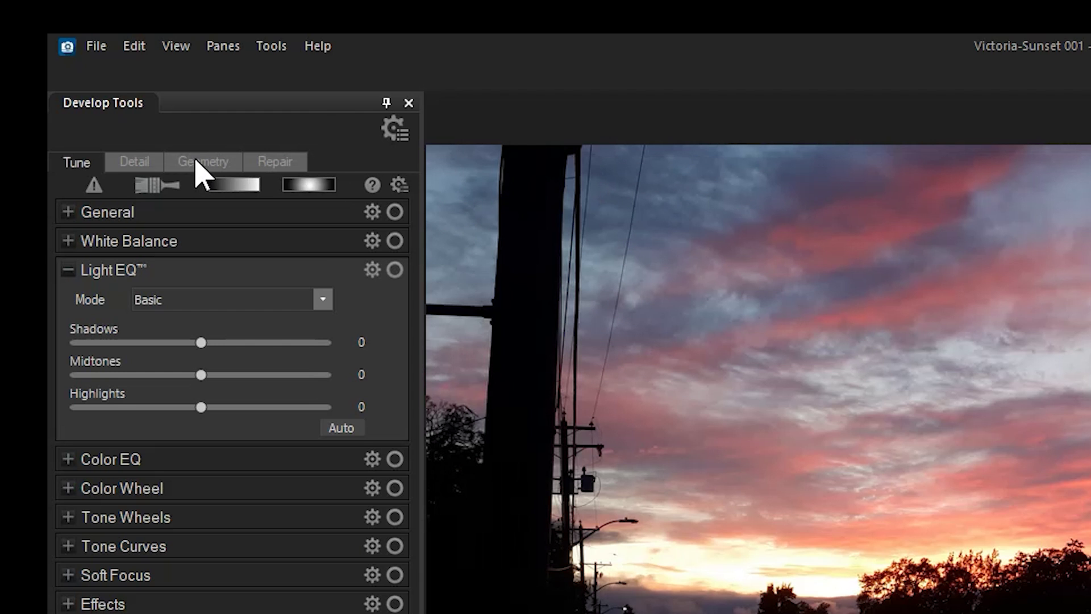
pyautogui.click(196, 161)
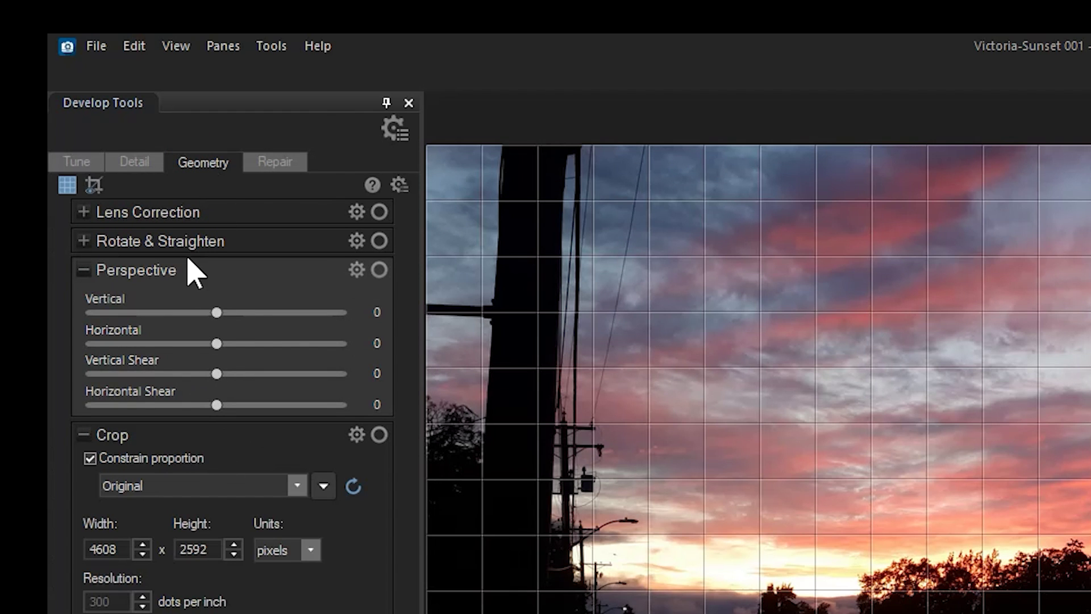
pyautogui.moveTo(217, 312); pyautogui.dragTo(215, 312)
pyautogui.click(84, 241)
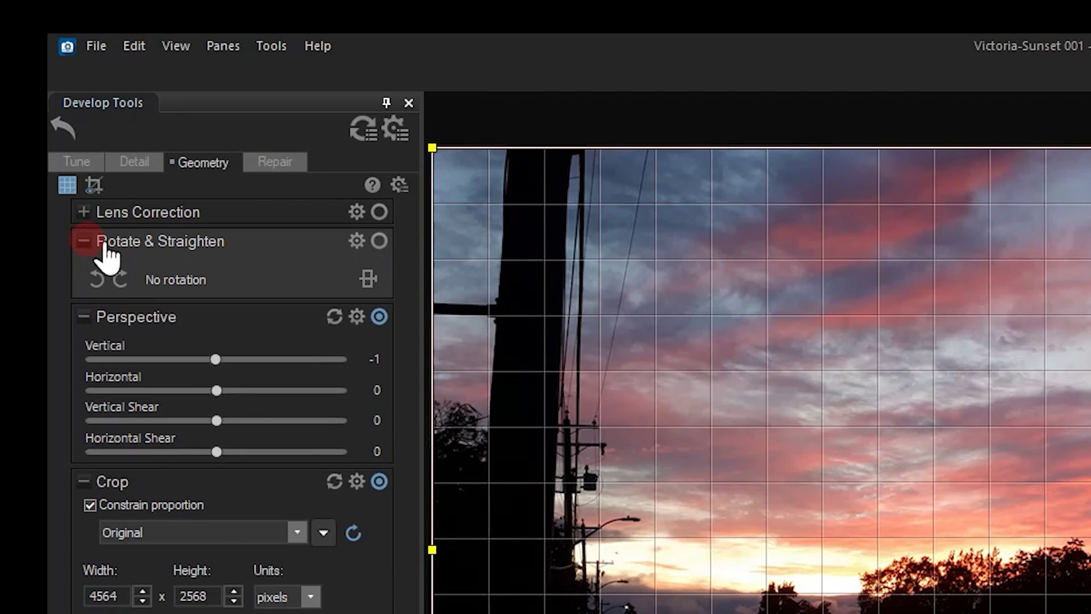
pyautogui.moveTo(220, 321); pyautogui.dragTo(211, 317)
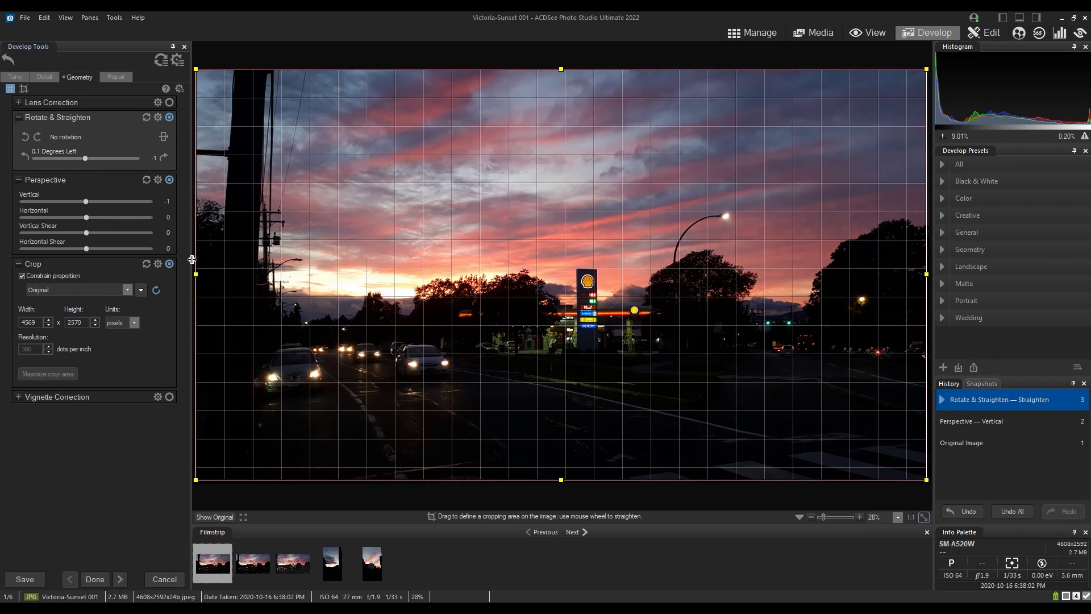
pyautogui.moveTo(195, 274); pyautogui.dragTo(243, 269)
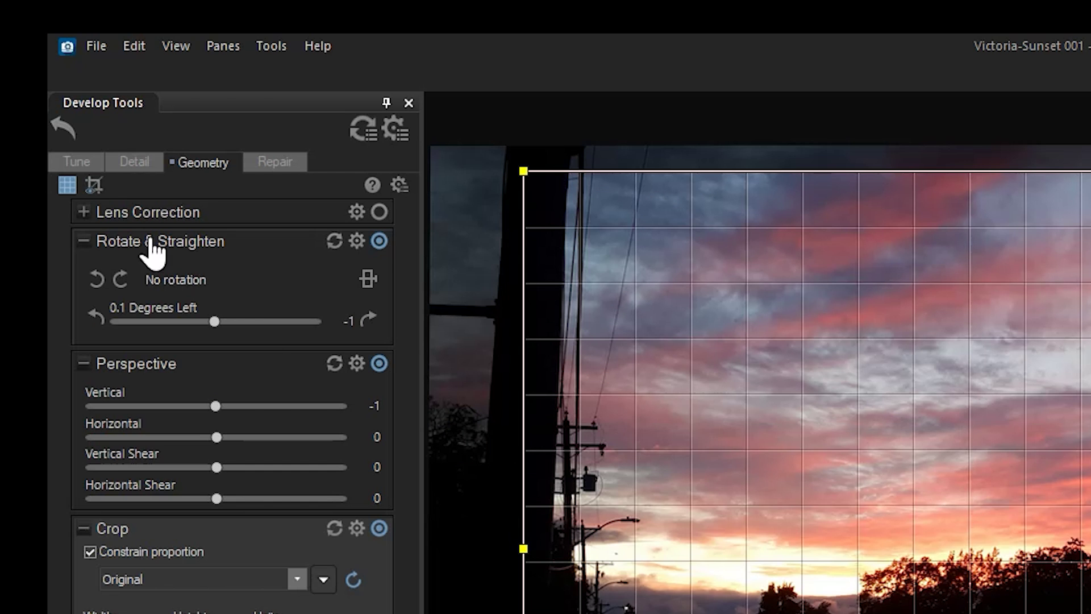
# Step: Return to the Tune tools to lift the RGB tone curve to midtones 1.01
pyautogui.click(85, 160)
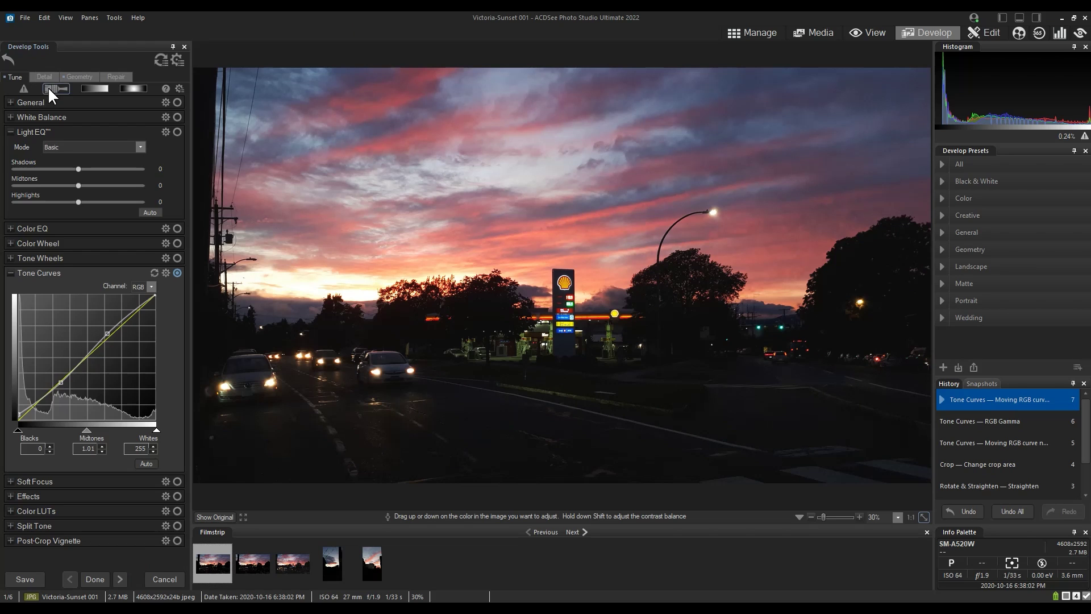
# Step: Paint a Develop Brush stroke at +0.60 eV exposure with added clarity over the dark road and cars
pyautogui.click(50, 89)
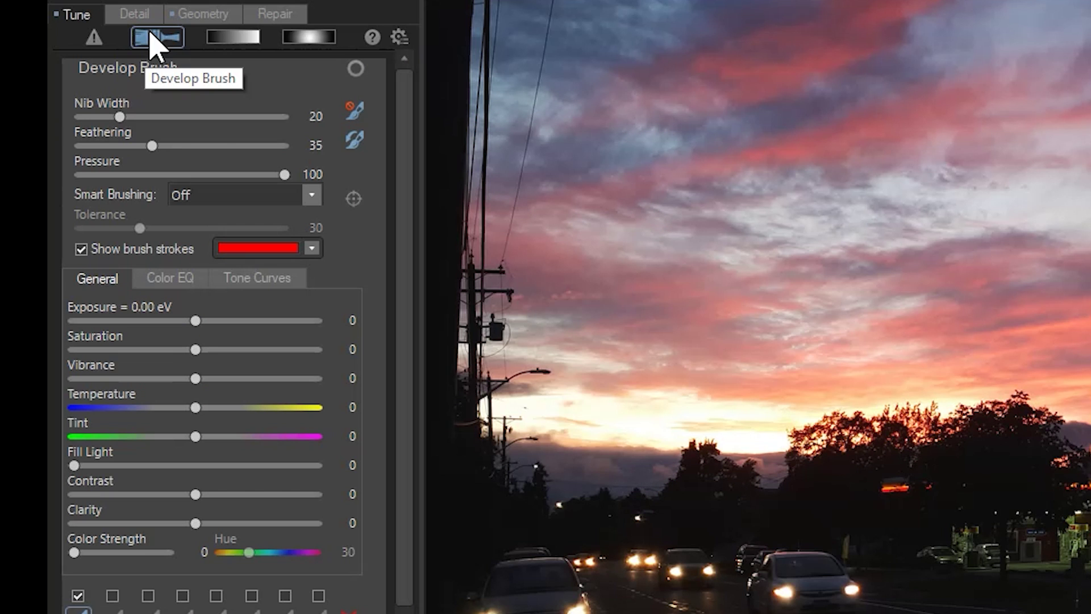
pyautogui.moveTo(196, 321); pyautogui.dragTo(213, 322)
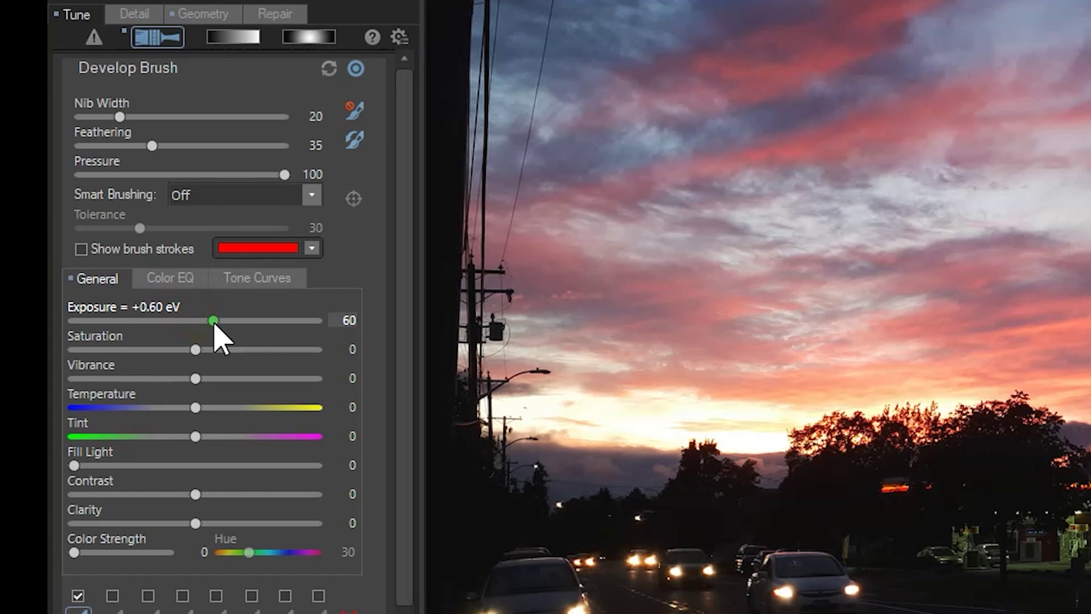
pyautogui.moveTo(195, 523); pyautogui.dragTo(212, 523)
pyautogui.click(81, 249)
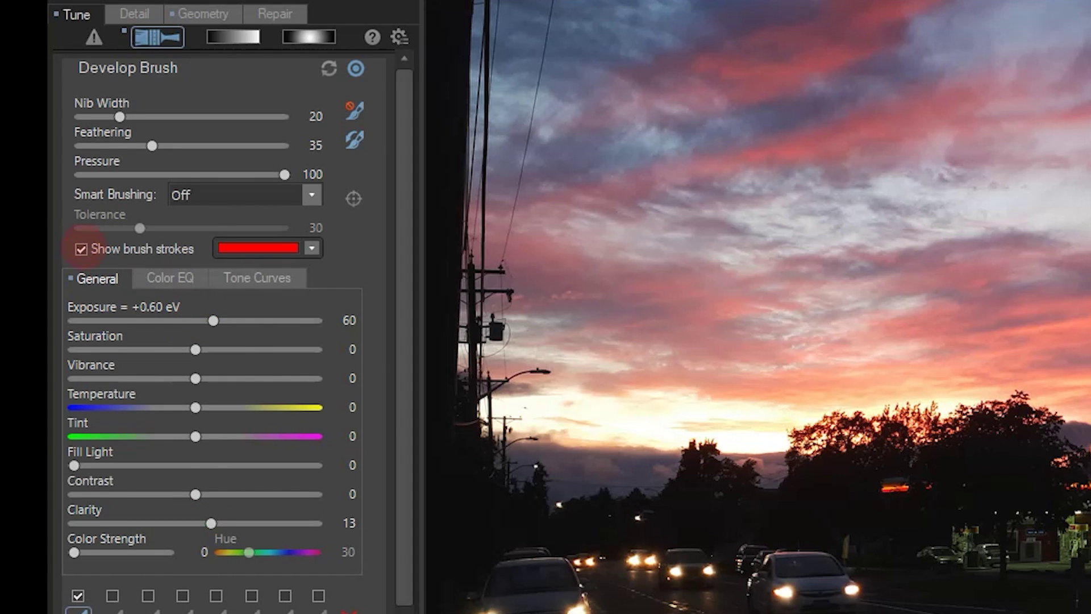
pyautogui.scroll(5, 682, 597)
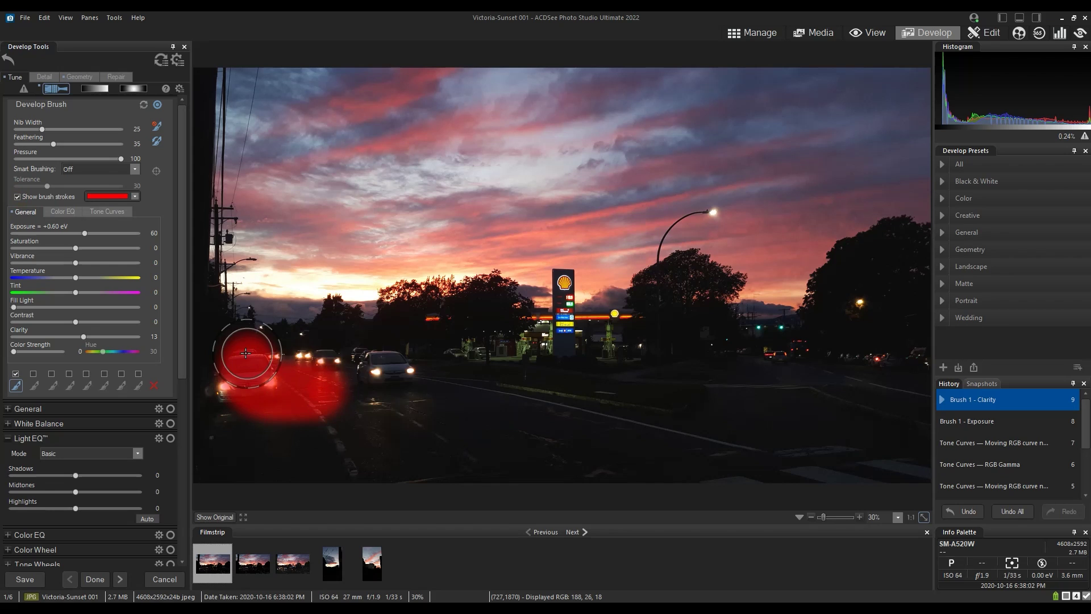
pyautogui.moveTo(246, 353)
pyautogui.mouseDown()
pyautogui.moveTo(321, 369)
pyautogui.moveTo(350, 397)
pyautogui.moveTo(475, 369)
pyautogui.moveTo(655, 461)
pyautogui.moveTo(516, 432)
pyautogui.moveTo(253, 405)
pyautogui.moveTo(210, 462)
pyautogui.moveTo(350, 452)
pyautogui.moveTo(727, 481)
pyautogui.mouseUp()
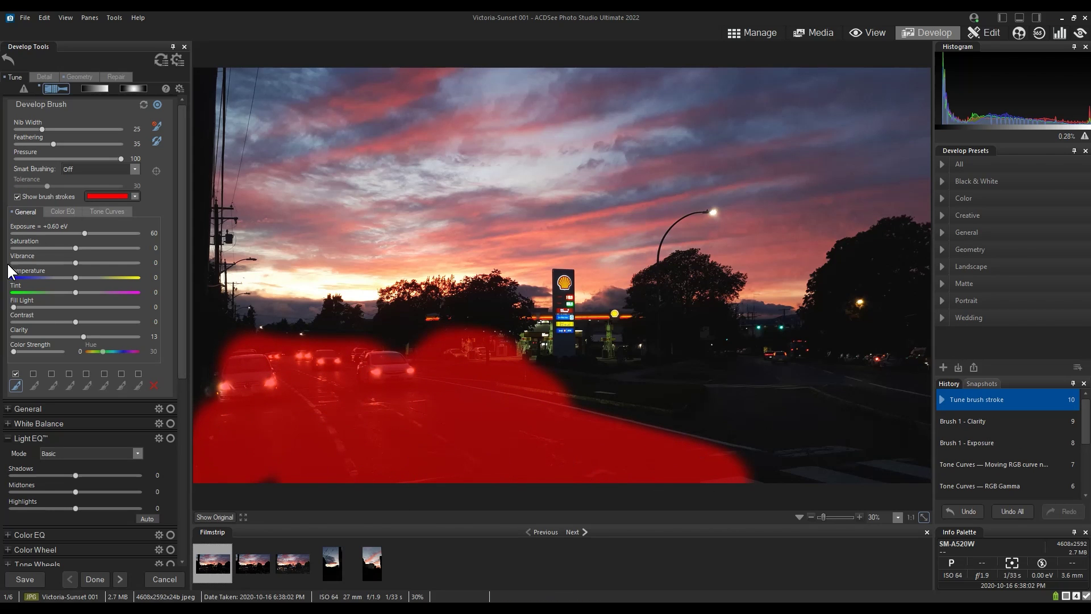
pyautogui.click(17, 197)
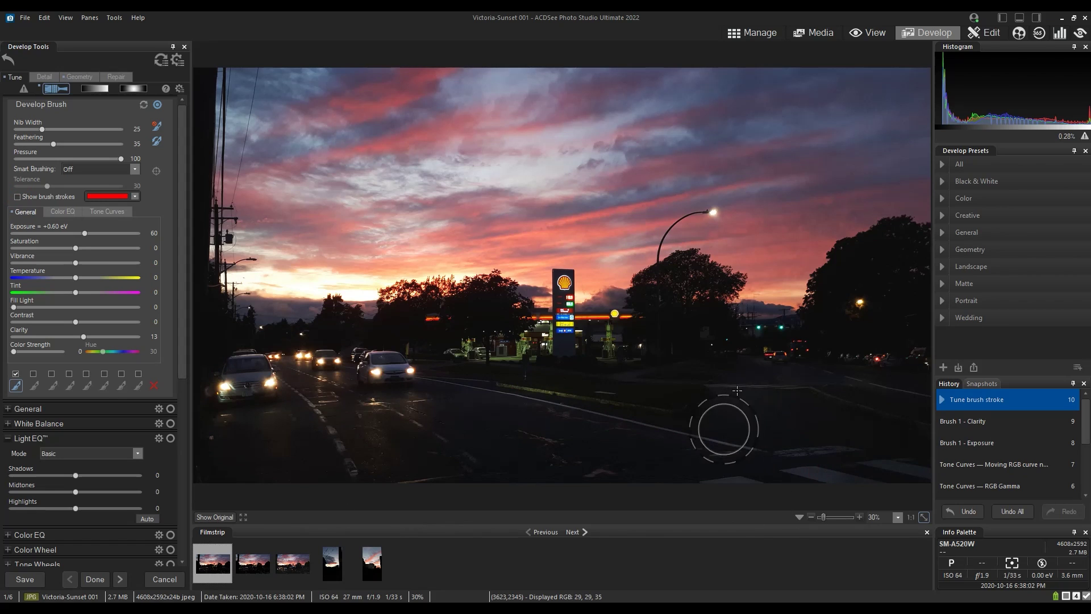
# Step: Raise the brushed exposure to +0.97 eV, extend it across the right side of the road, and compare with the original
pyautogui.click(896, 428)
pyautogui.moveTo(84, 233); pyautogui.dragTo(90, 233)
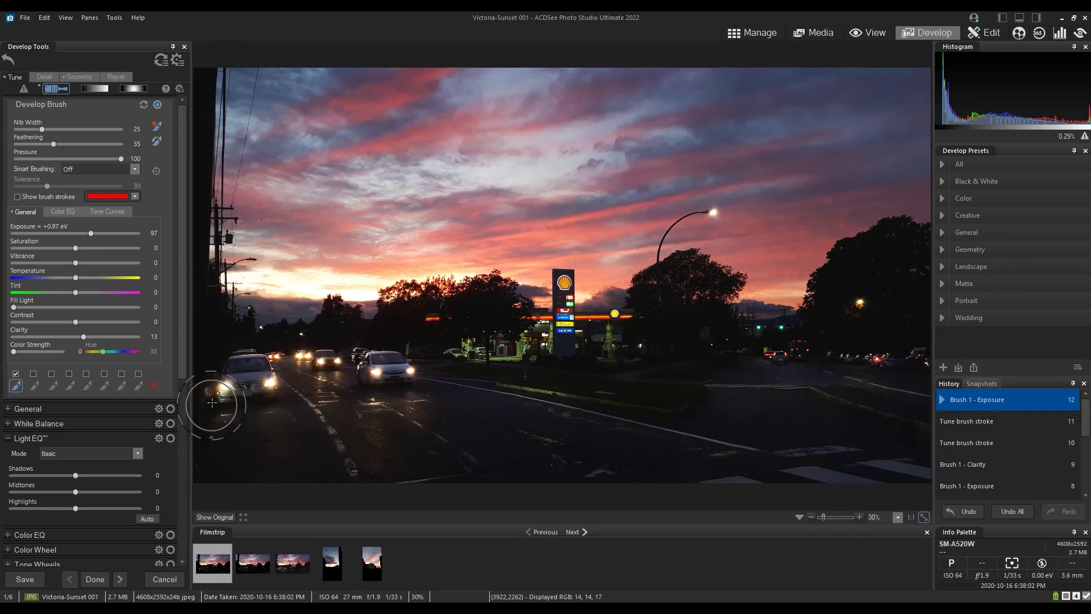
pyautogui.moveTo(247, 386)
pyautogui.mouseDown()
pyautogui.moveTo(401, 365)
pyautogui.moveTo(565, 414)
pyautogui.moveTo(719, 426)
pyautogui.moveTo(723, 484)
pyautogui.mouseUp()
pyautogui.click(216, 517)
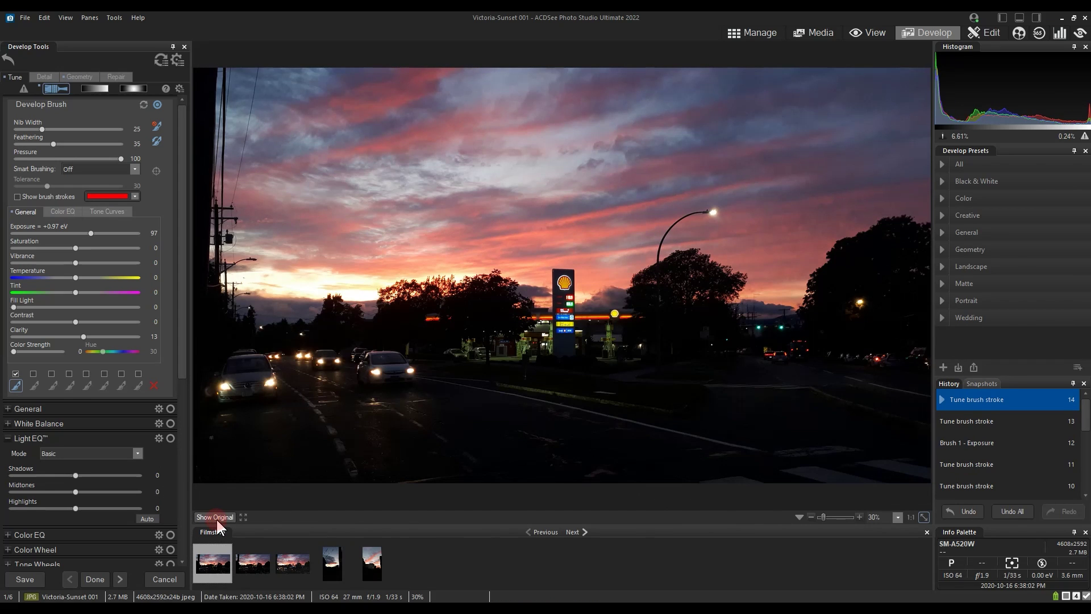
pyautogui.moveTo(217, 520); pyautogui.dragTo(217, 519)
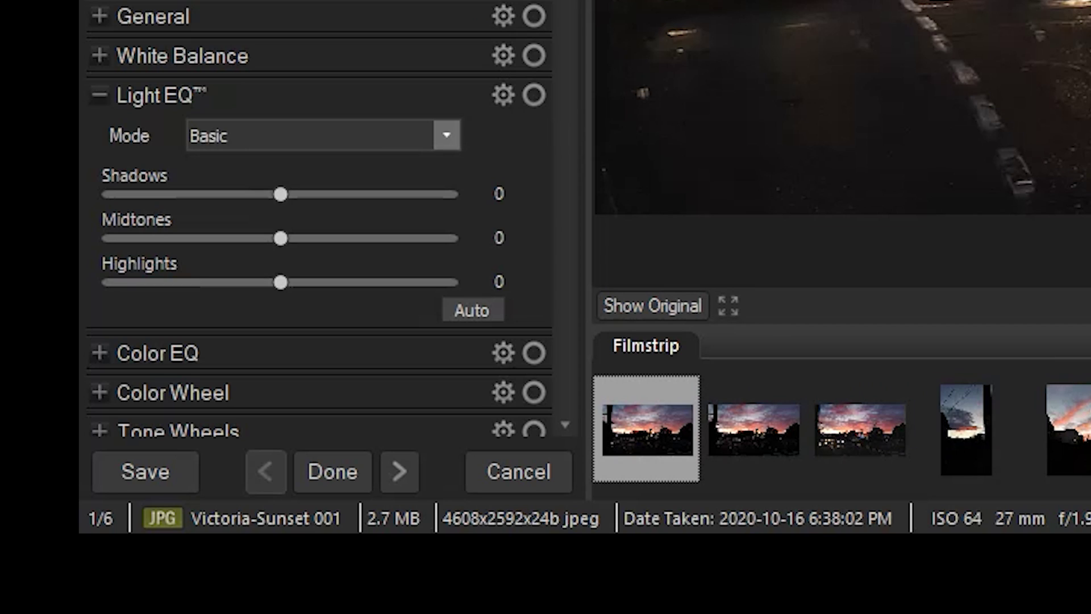
# Step: Save the edits as a separate copy, adding the suffix '-EditedDev' to the file name
pyautogui.click(139, 472)
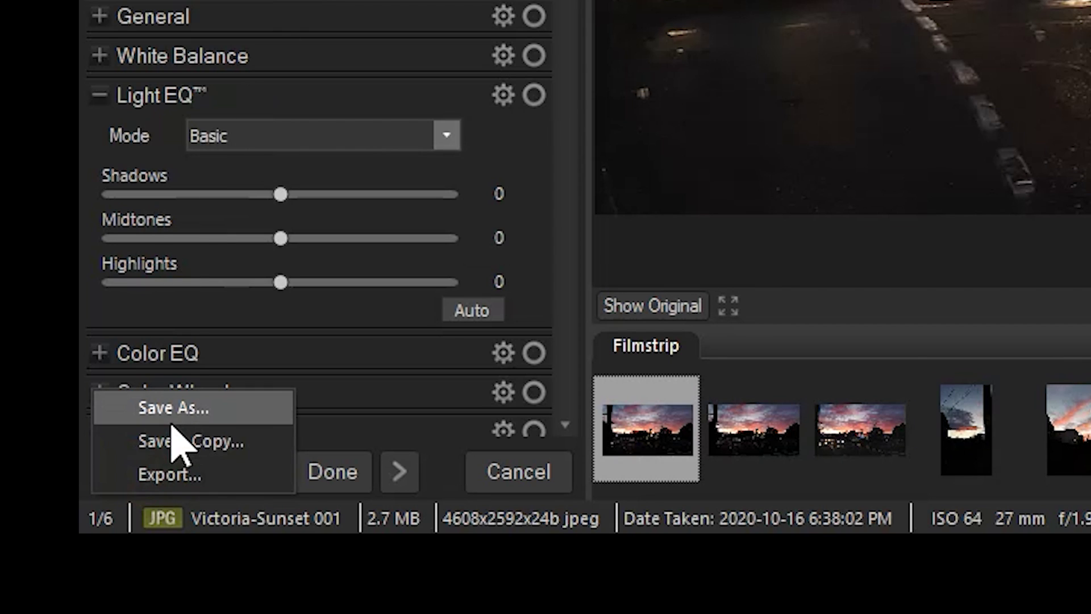
pyautogui.click(170, 418)
pyautogui.click(578, 416)
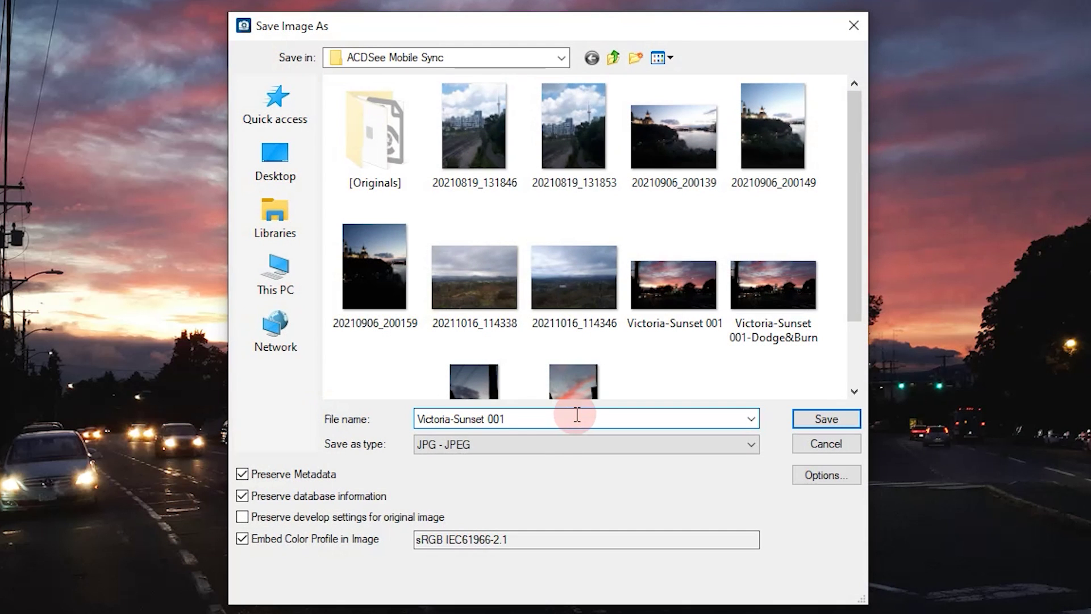
pyautogui.write('-Edited')
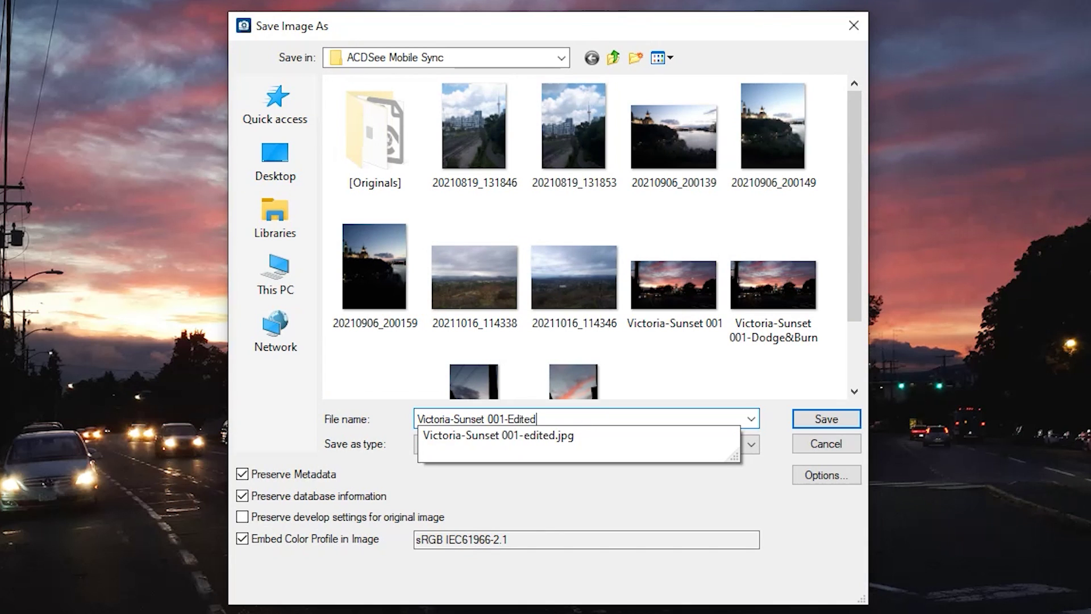
pyautogui.write('Developed')
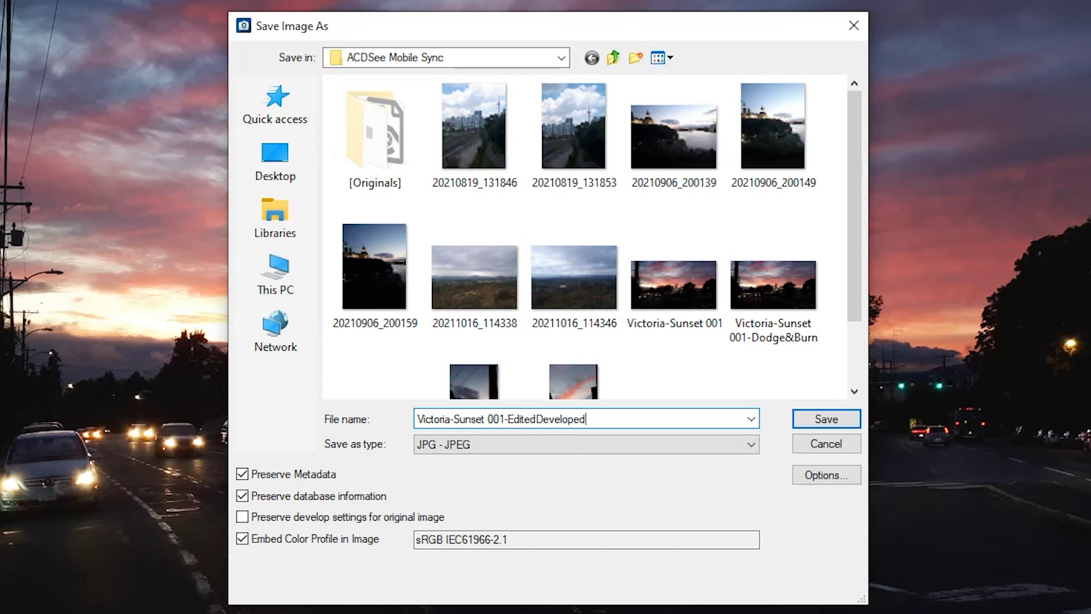
# Step: Save the EditedDeveloped copy, then compare it side by side with the original Victoria-Sunset 001
pyautogui.click(827, 419)
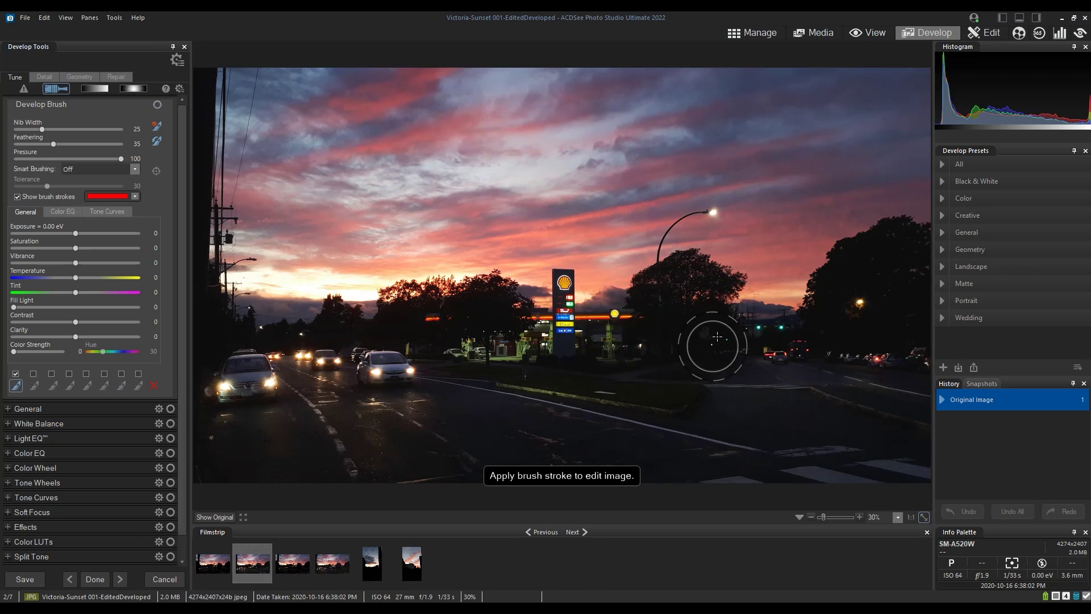
pyautogui.click(755, 34)
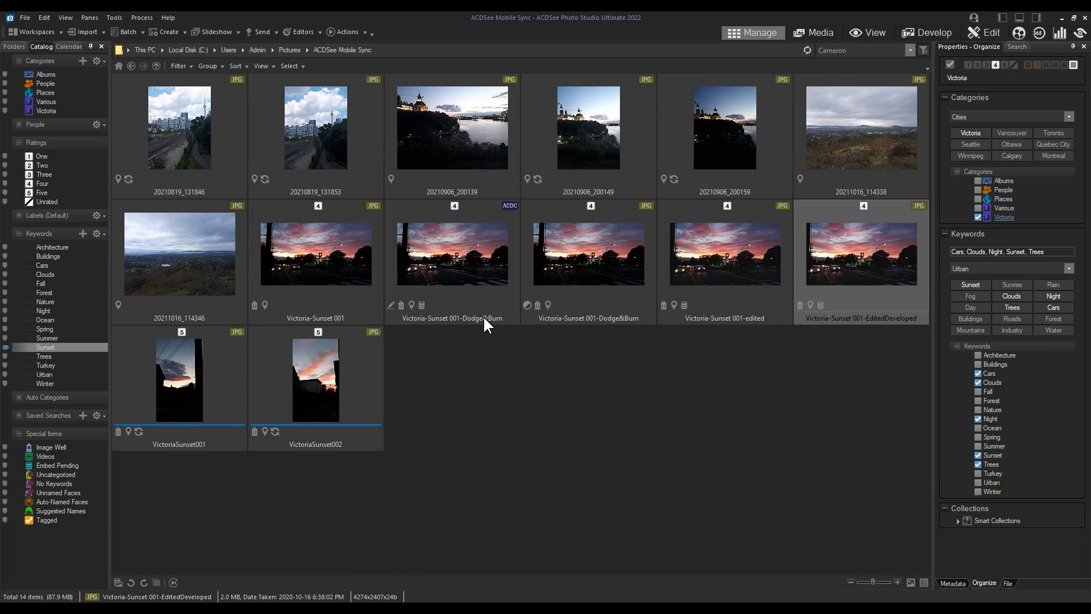
pyautogui.keyDown('ctrl'); pyautogui.click(302, 254); pyautogui.keyUp('ctrl')
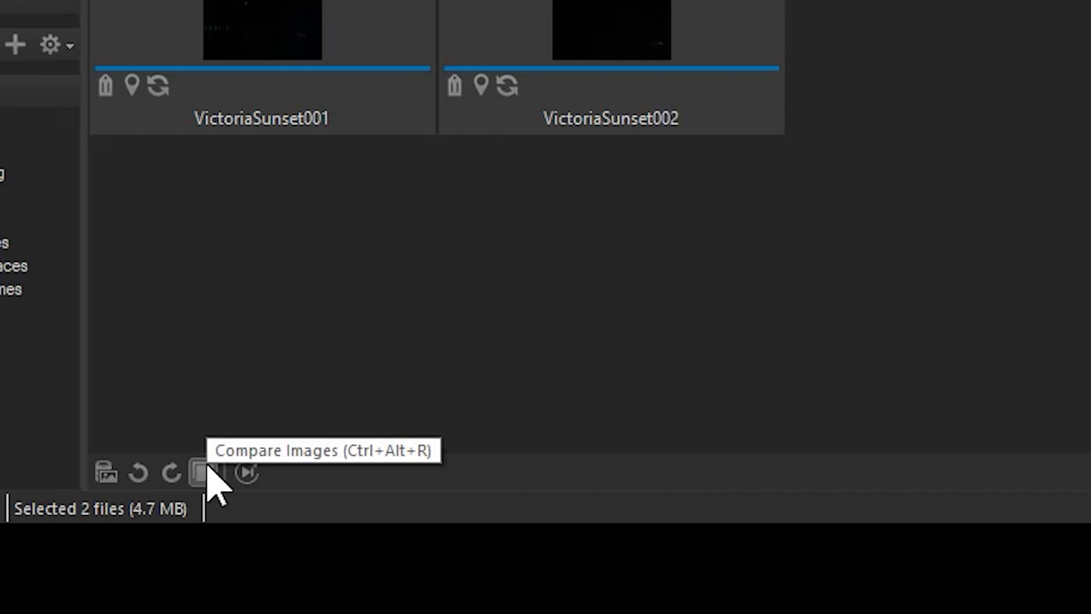
pyautogui.click(207, 472)
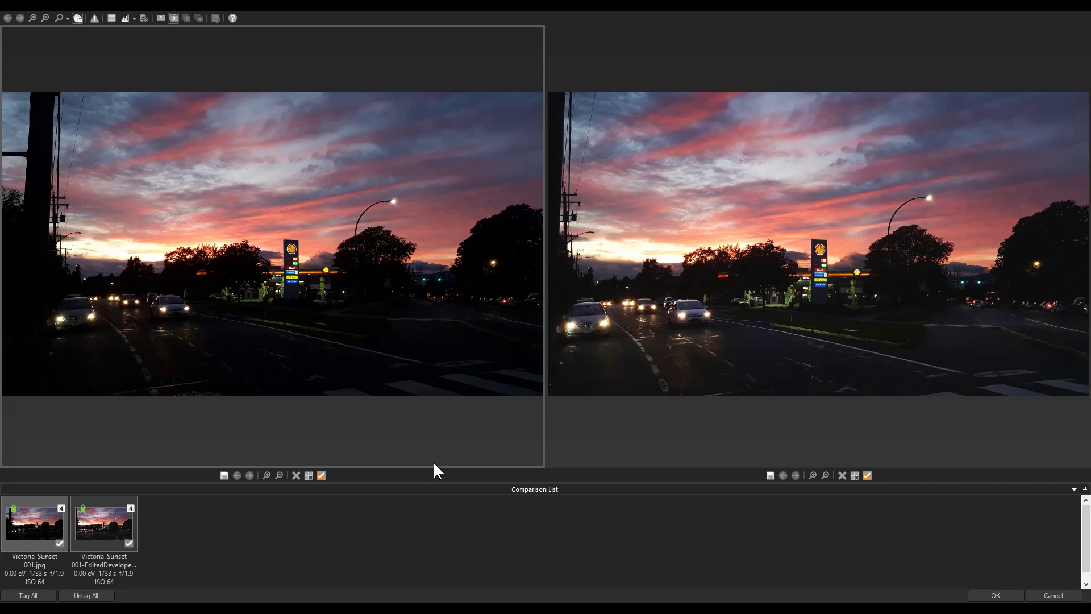
# Step: Close the comparison, filter to the Victoria category, and select the EditedDeveloped copy among its 7 photos
pyautogui.click(1053, 595)
pyautogui.click(536, 390)
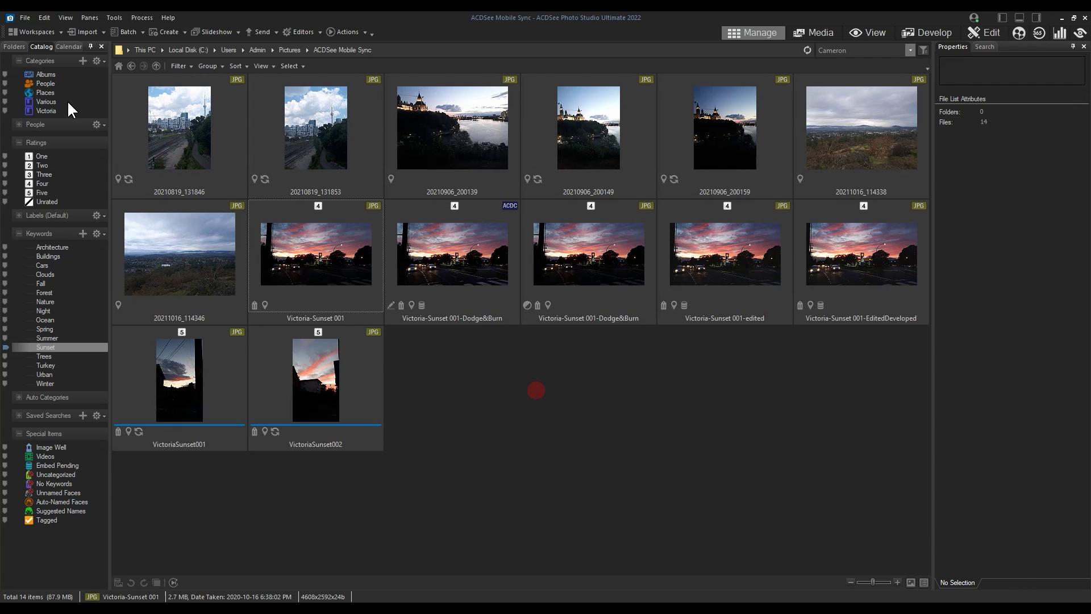
pyautogui.click(47, 111)
pyautogui.click(722, 119)
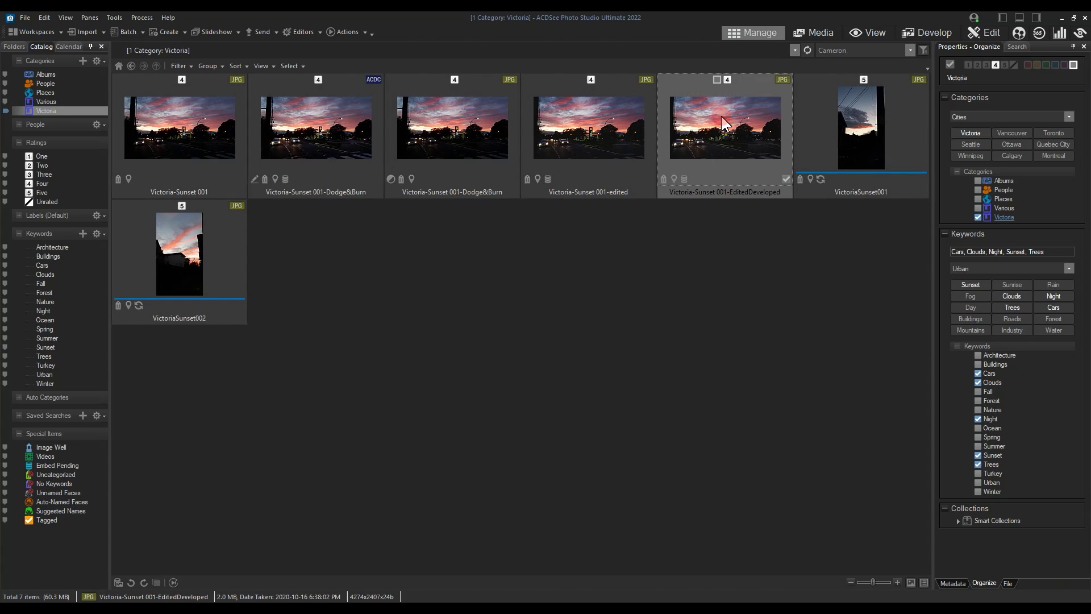